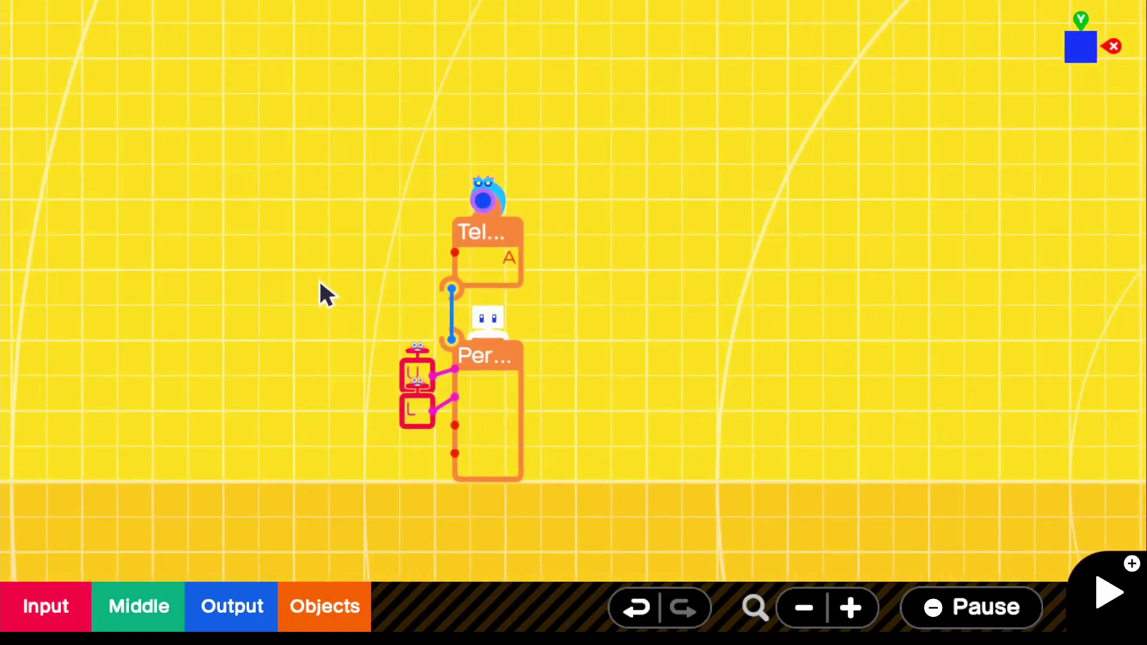
- Add an A Button input nodon and connect it to the teleport nodon attached to the second Person
left_click(43, 622)
left_click(161, 352)
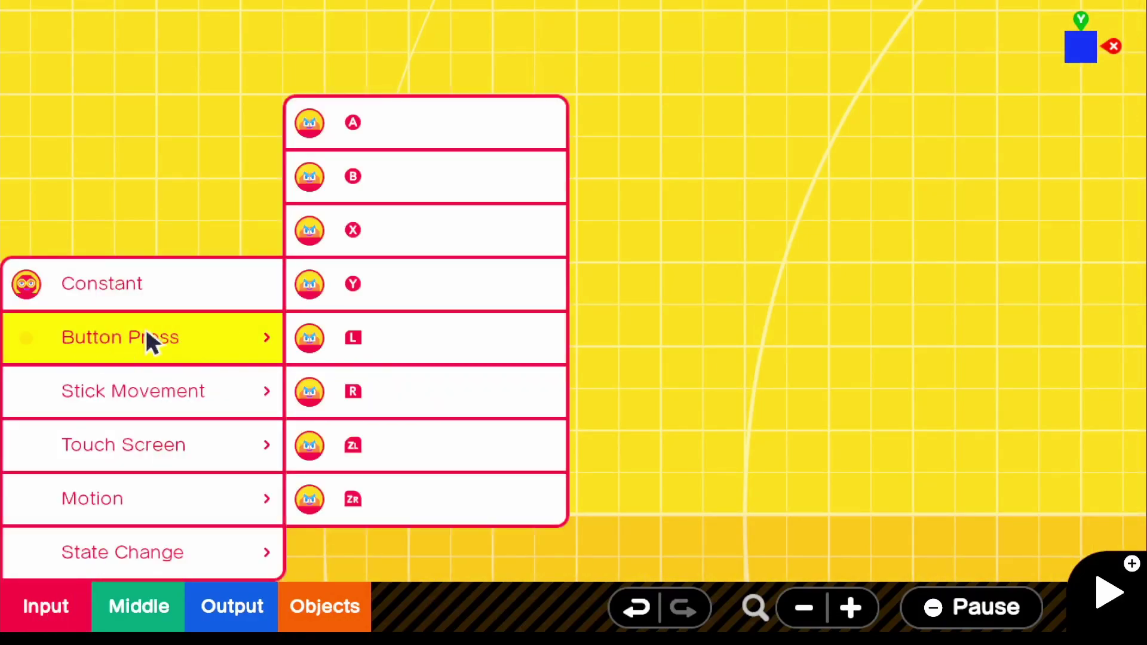
left_click(399, 128)
left_click_drag(559, 366, 346, 300)
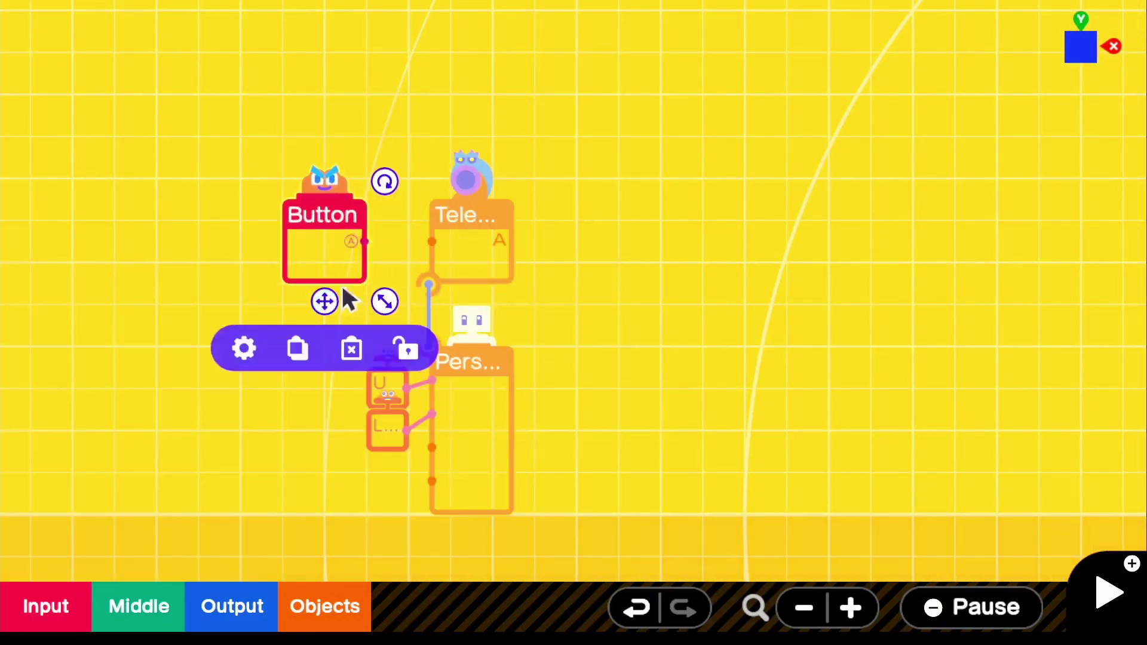
left_click_drag(364, 242, 432, 241)
scroll(492, 218, "down", 2)
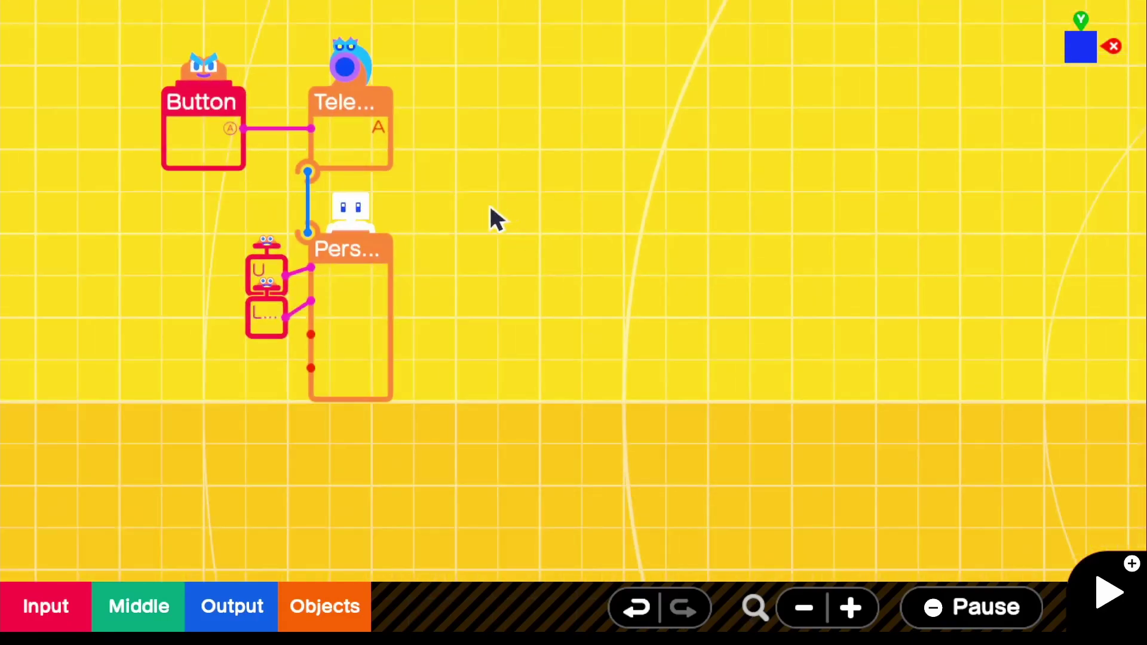
scroll(569, 312, "down", 2)
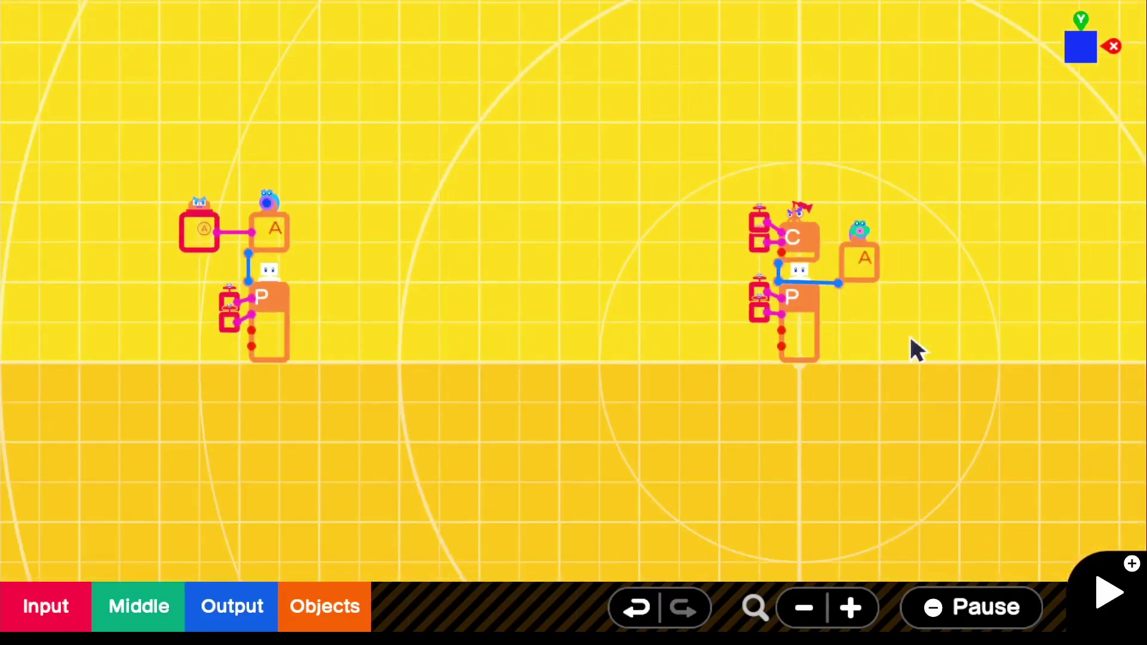
- Play-test the game by triggering the teleport with A, moving both characters around, and returning to the editor
key("plus")
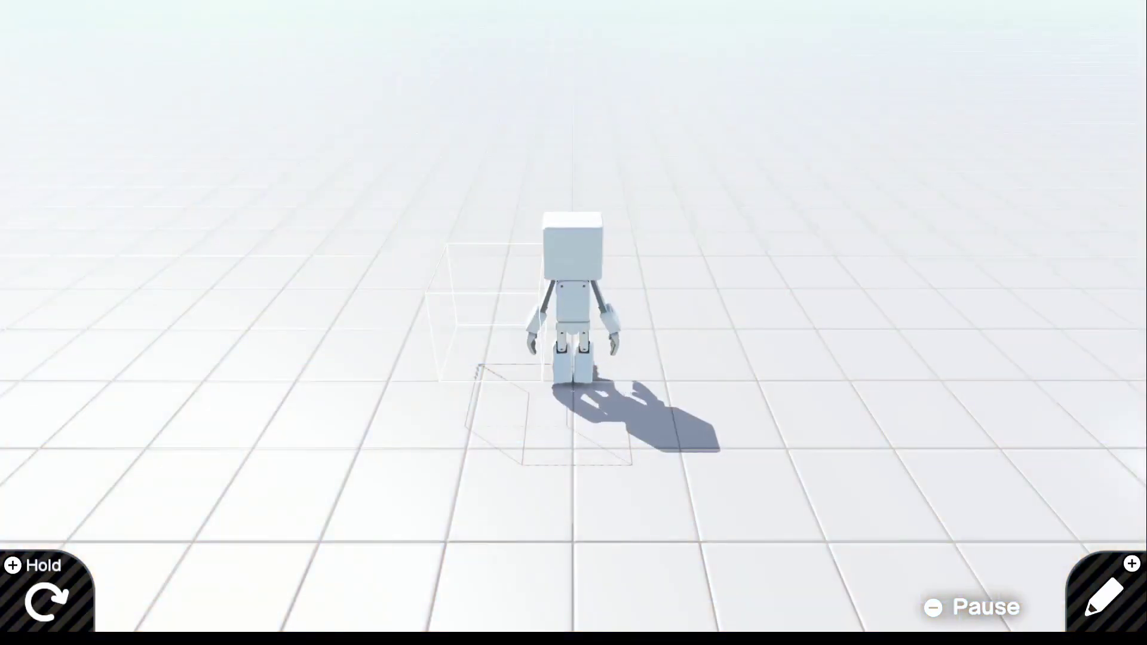
key("a")
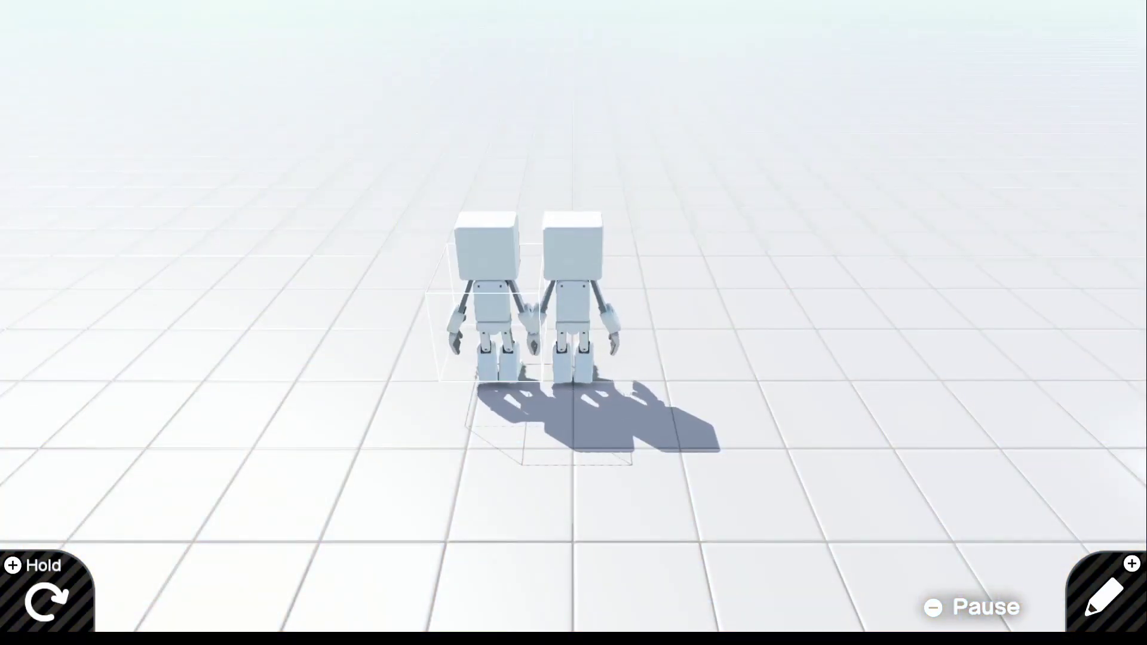
key("Up")
key("Down")
key("Up")
key("Down")
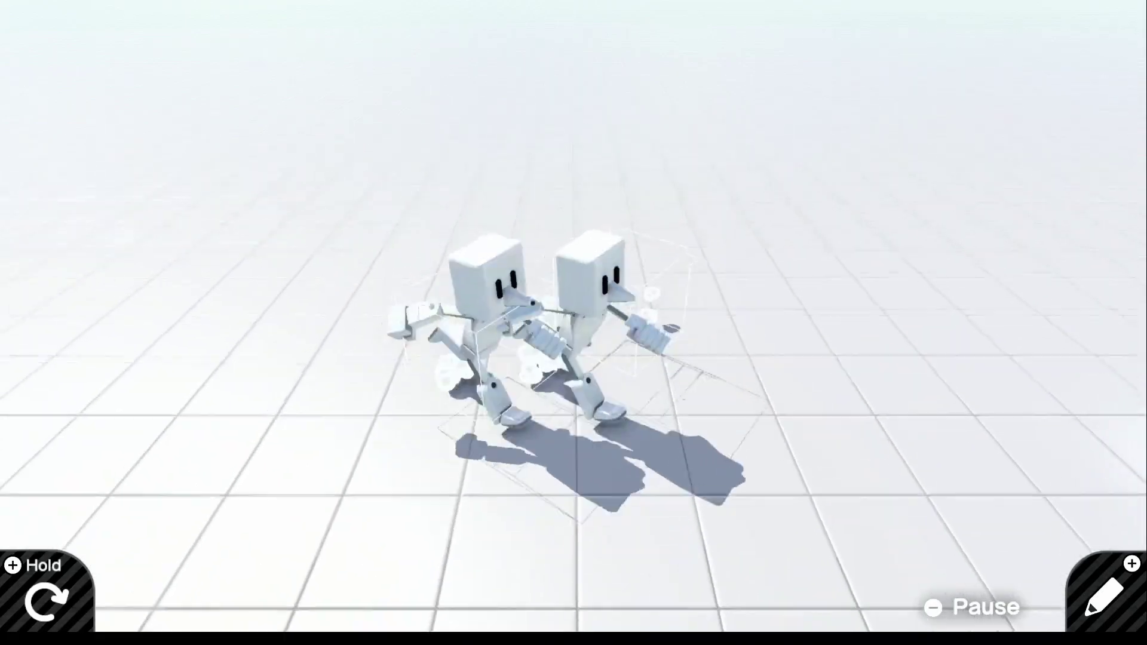
key("Up")
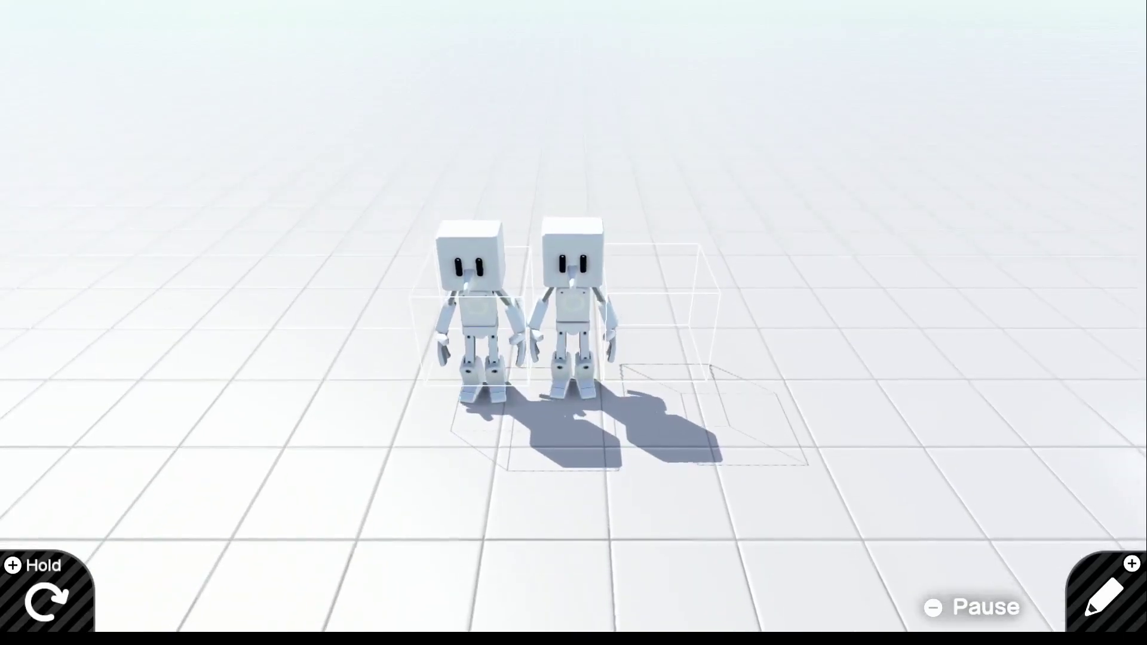
key("plus")
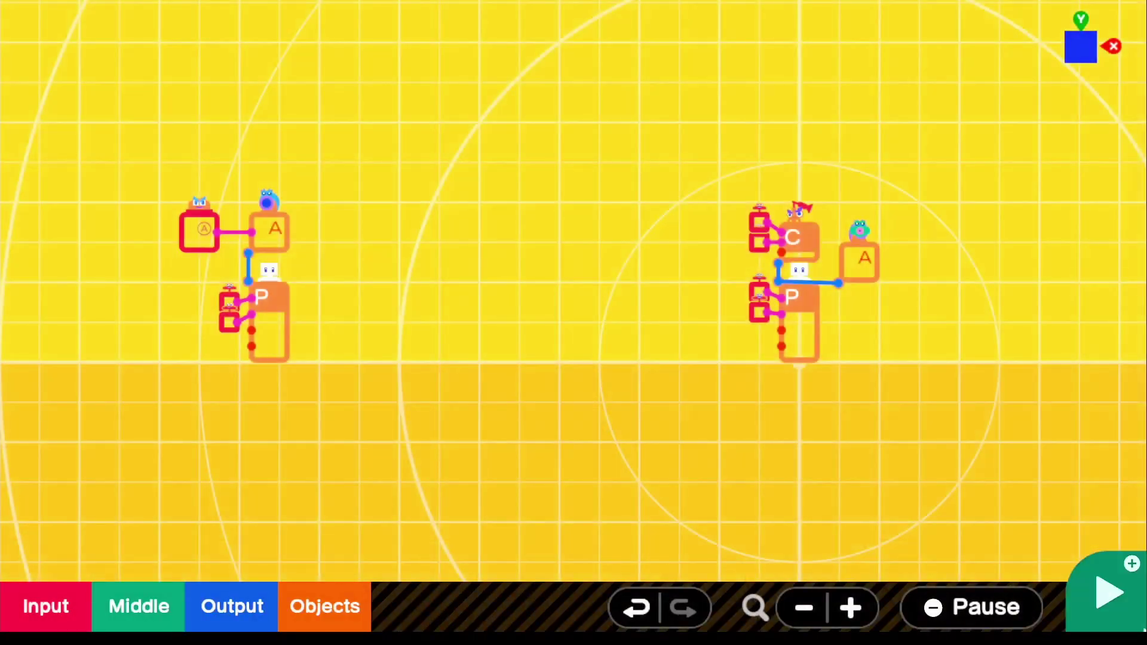
- Delete the A Button nodon connected to the second Person's teleport nodon
key("plus")
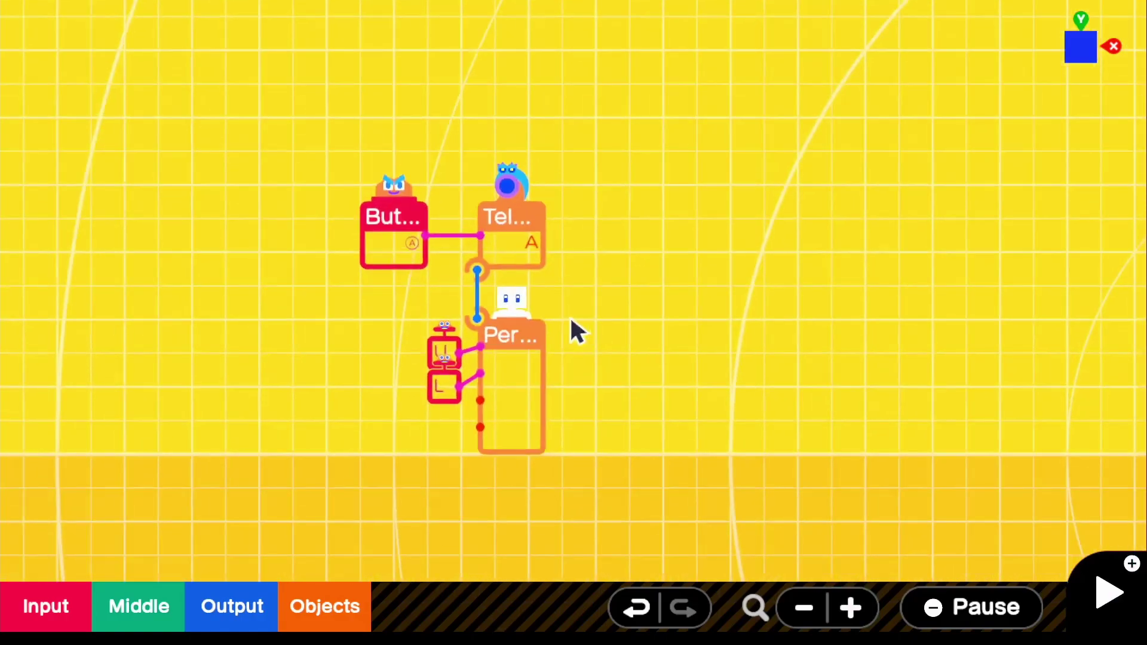
left_click(384, 260)
left_click(419, 330)
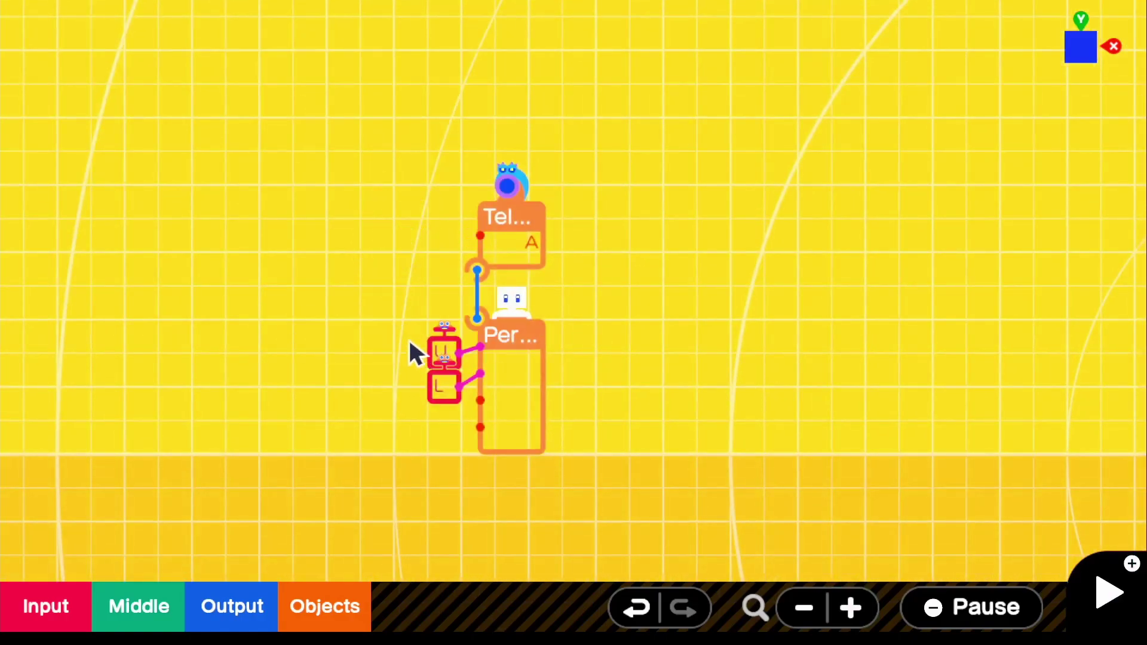
- Move the distant cherry Texture nodon into the space between the two Person nodons
left_click_drag(664, 331, 402, 295)
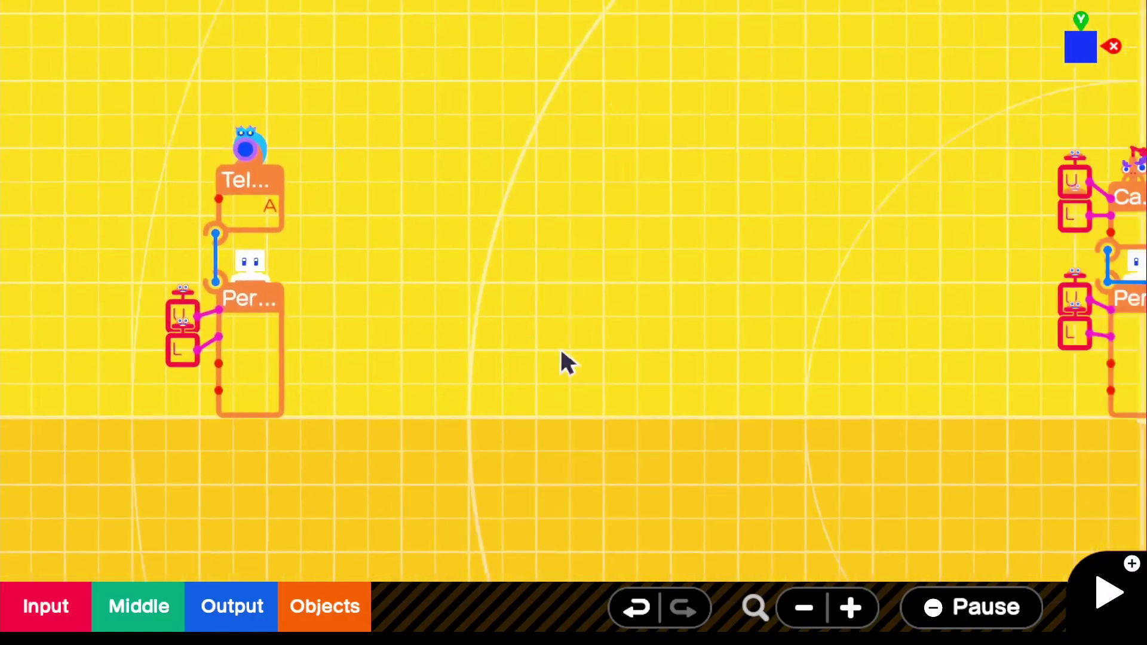
left_click_drag(675, 358, 496, 370)
key("minus")
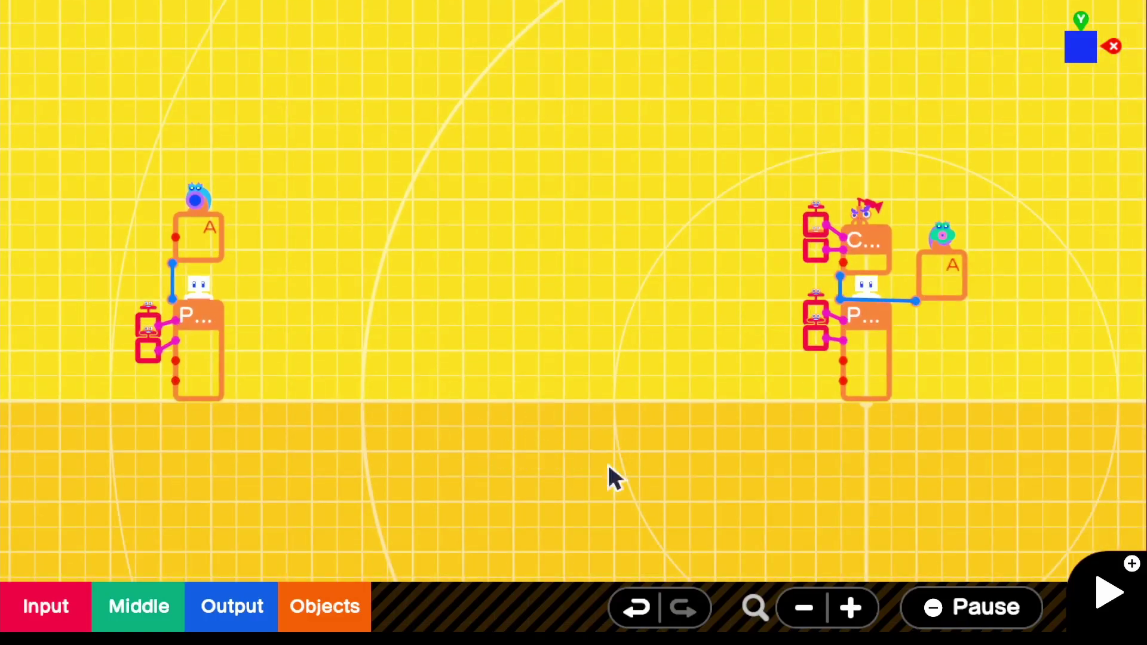
left_click_drag(808, 417, 430, 421)
scroll(630, 478, "down", 2)
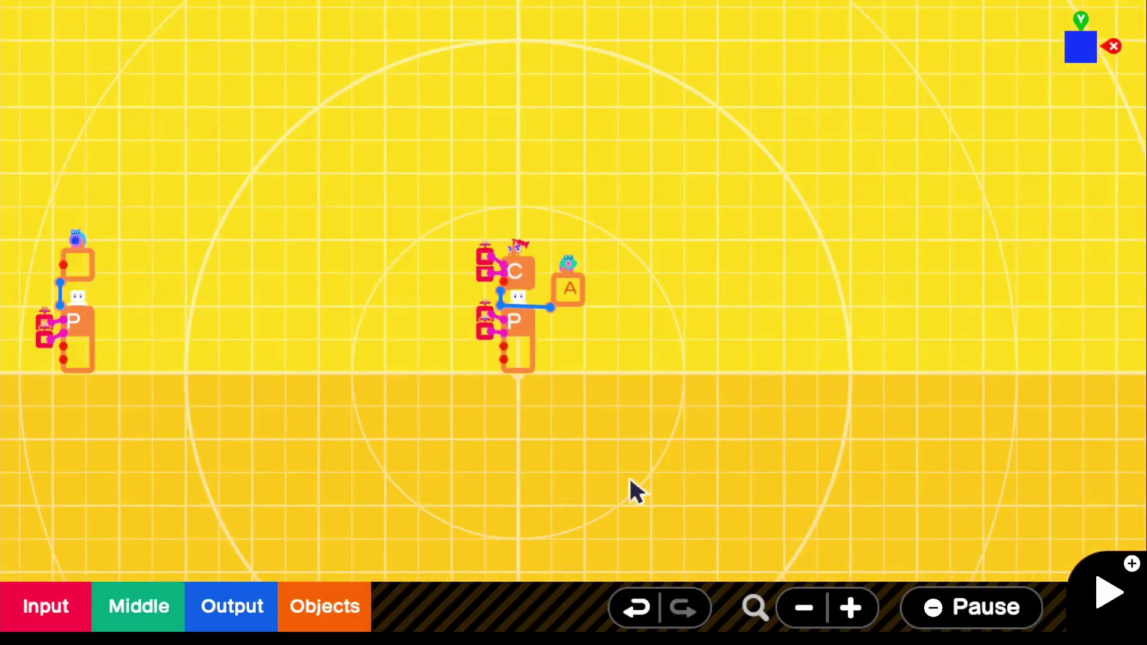
left_click_drag(817, 372, 440, 386)
left_click_drag(812, 391, 496, 379)
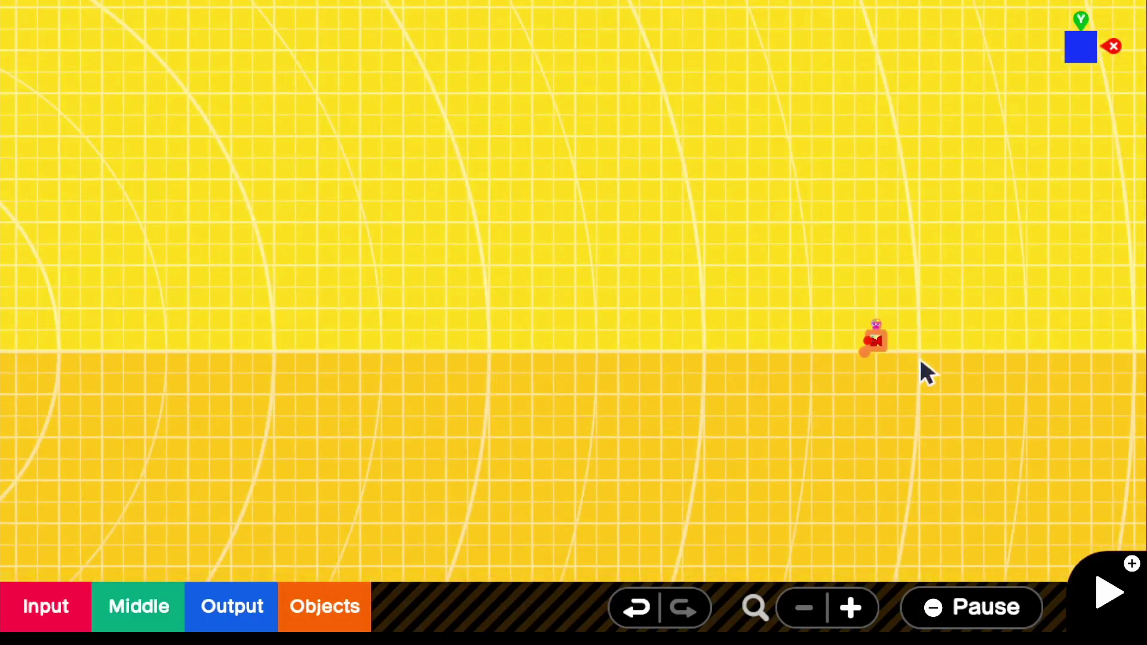
left_click(876, 358)
left_click_drag(879, 379, 265, 347)
scroll(141, 336, "up", 1)
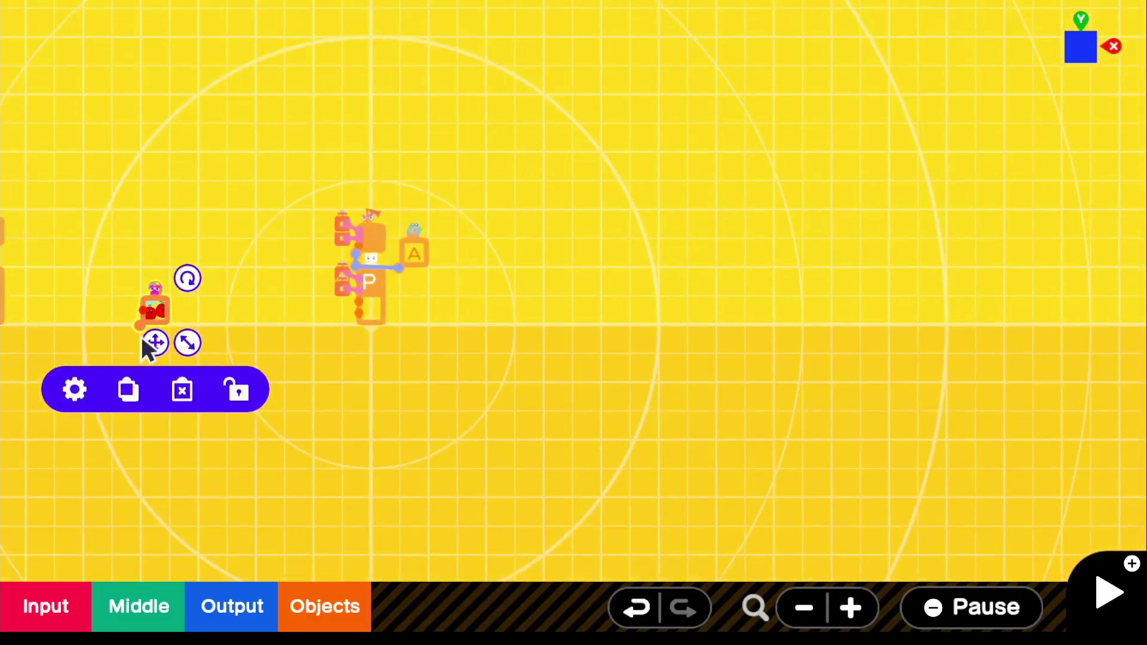
left_click_drag(141, 336, 479, 375)
- Review the cherry texture's drawing, size and position settings, then close them
scroll(479, 374, "up", 2)
left_click(308, 463)
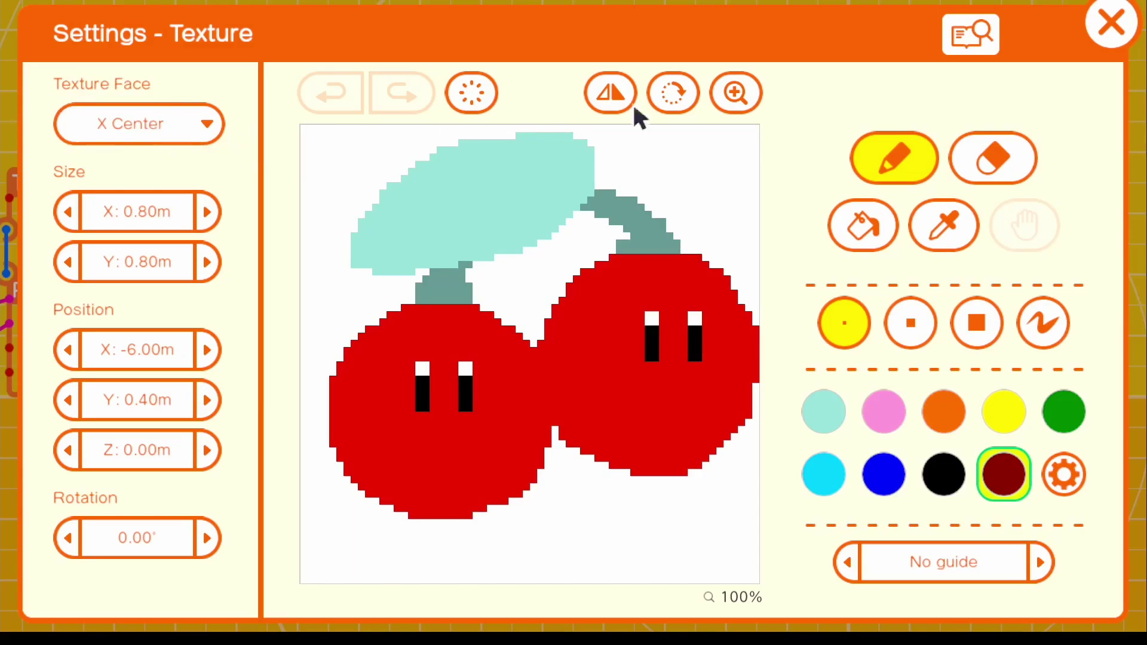
left_click(1113, 27)
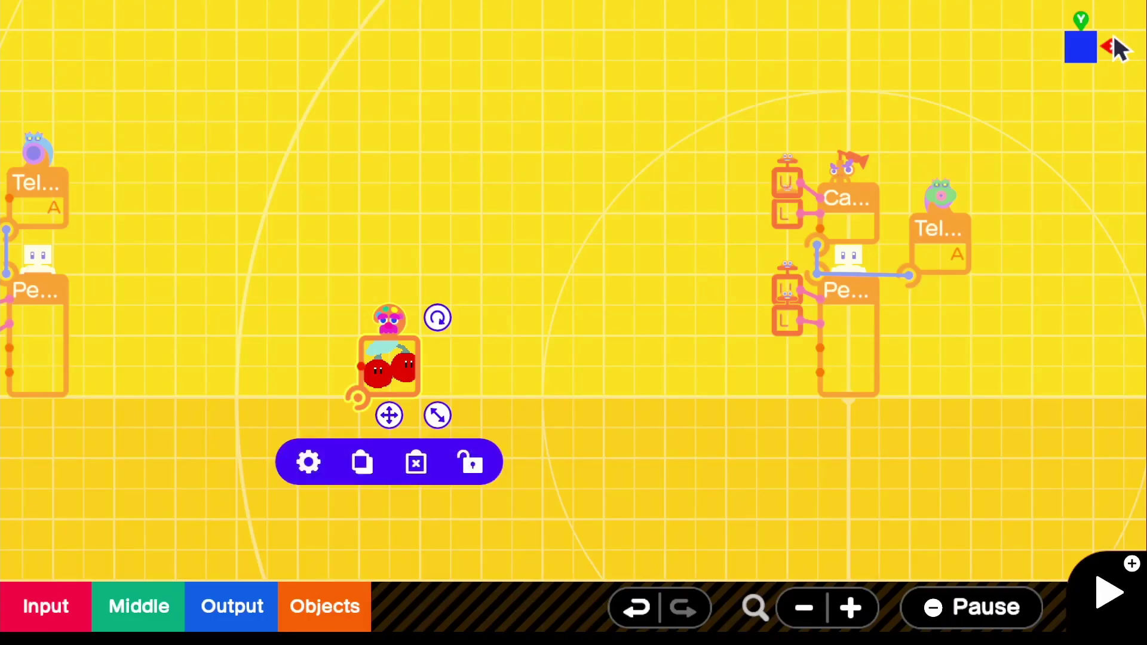
left_click(560, 454)
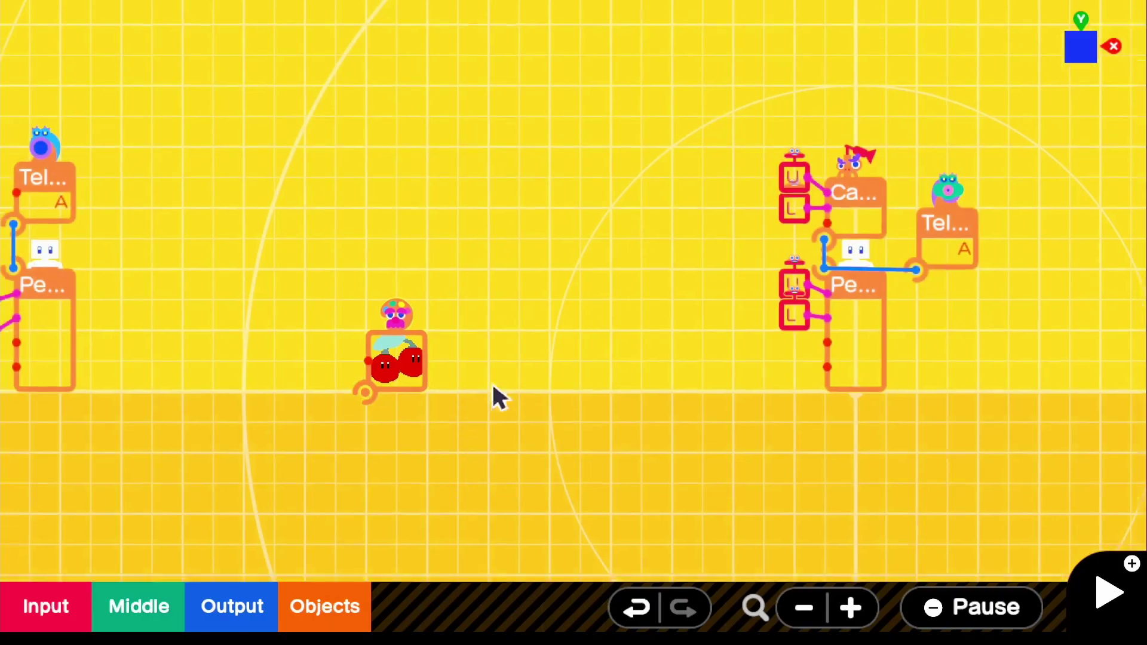
- Shift the cherry texture horizontally, closer to the main Person with the camera attached
scroll(494, 390, "up", 2)
left_click(614, 306)
left_click_drag(588, 323, 751, 325)
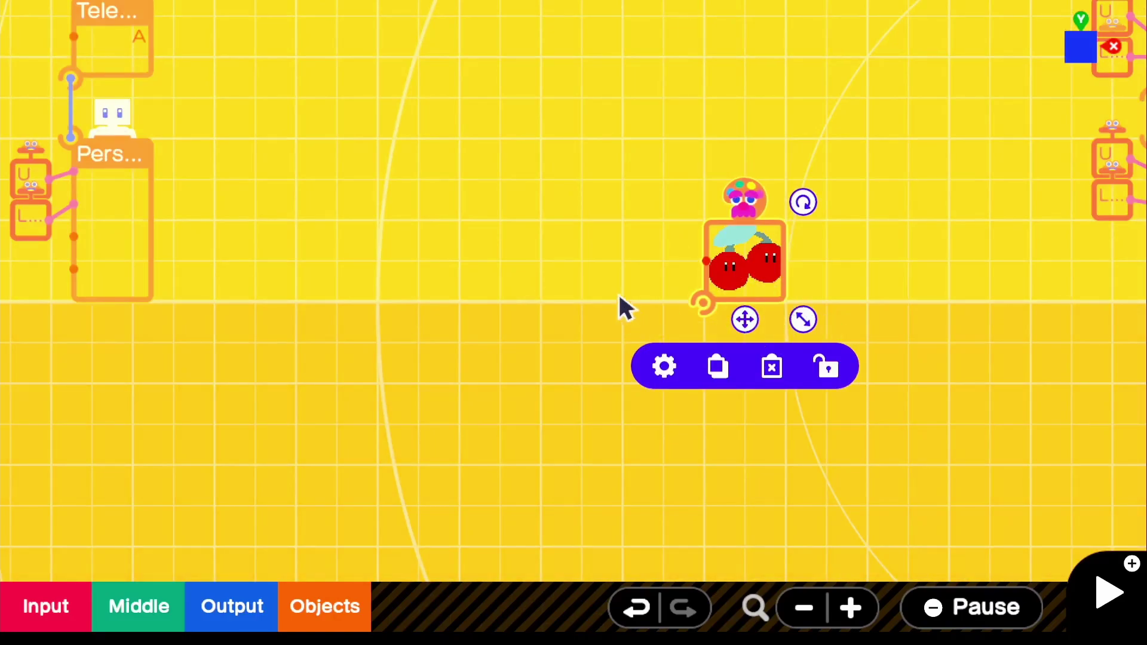
left_click(501, 345)
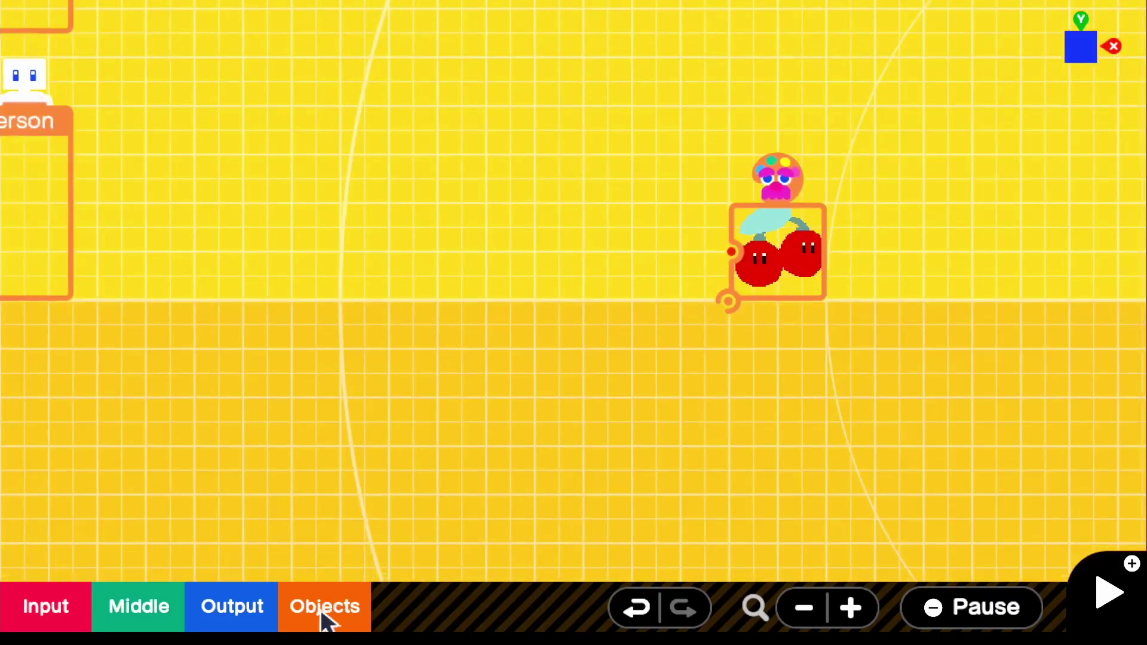
- Add a rotating box object beside the cherry texture
left_click(326, 613)
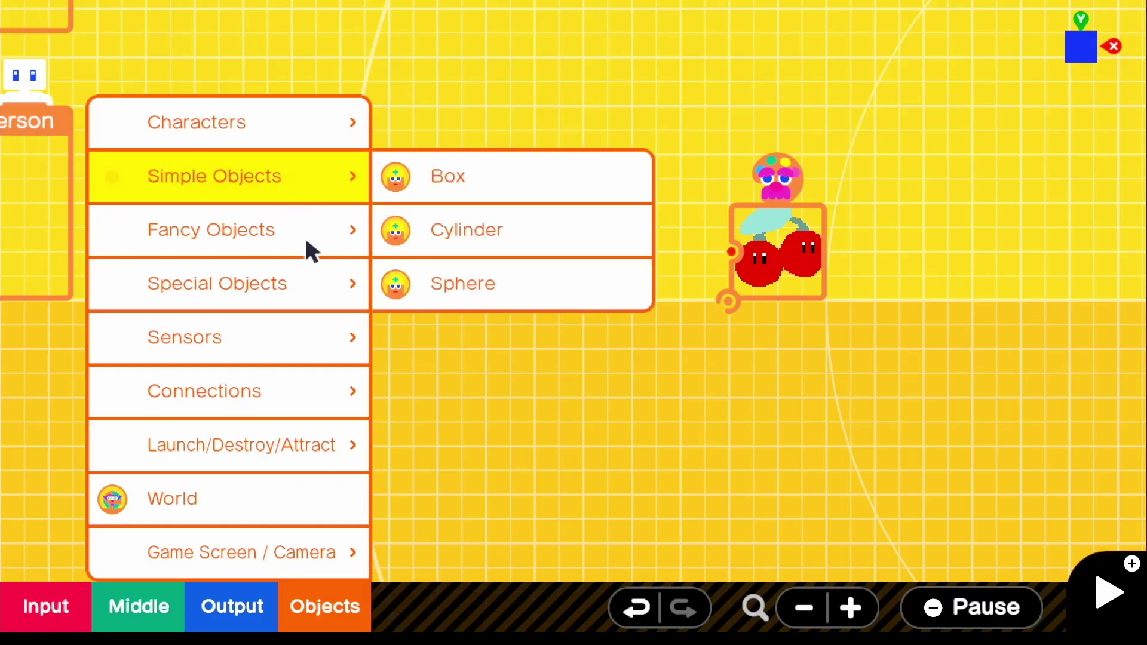
mouse_move(305, 310)
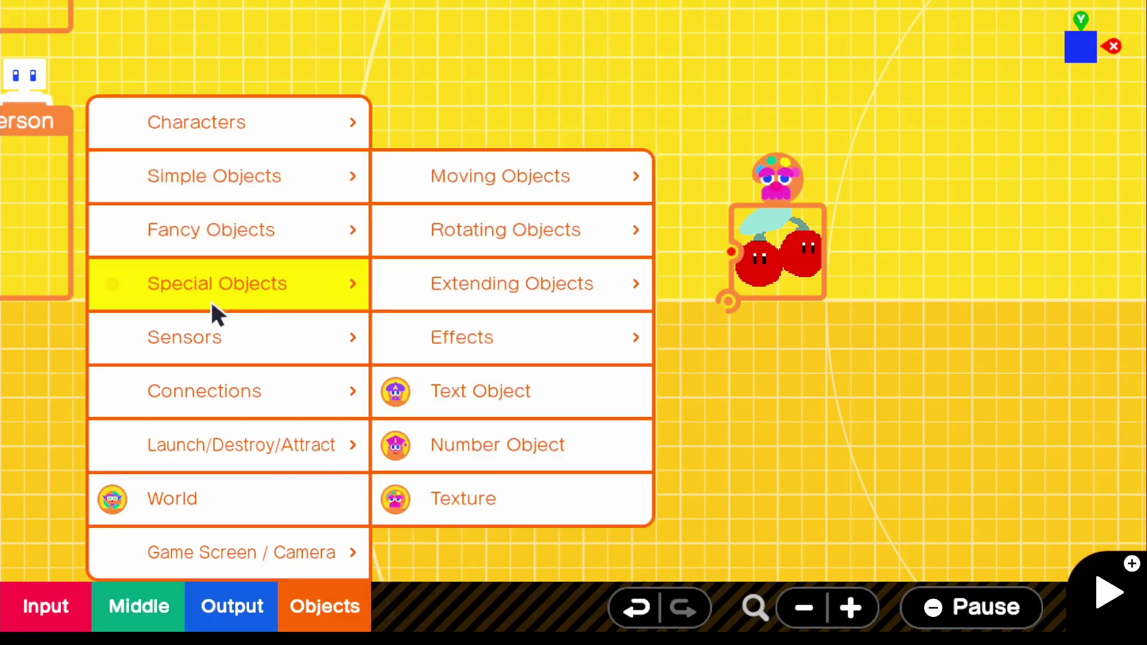
mouse_move(486, 248)
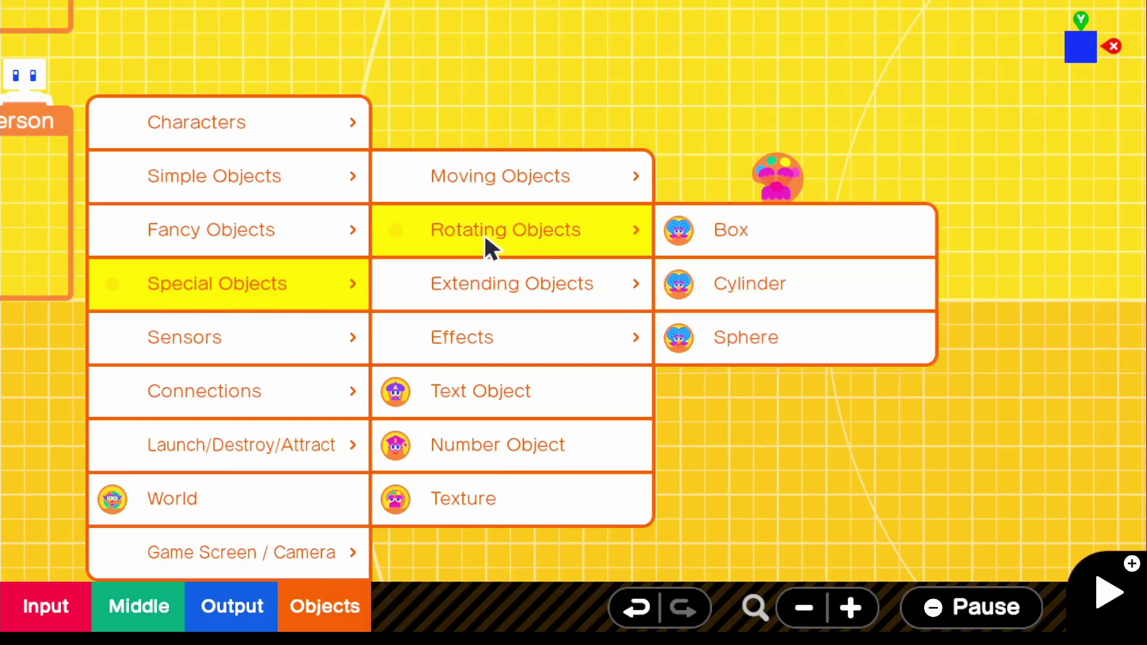
left_click(765, 242)
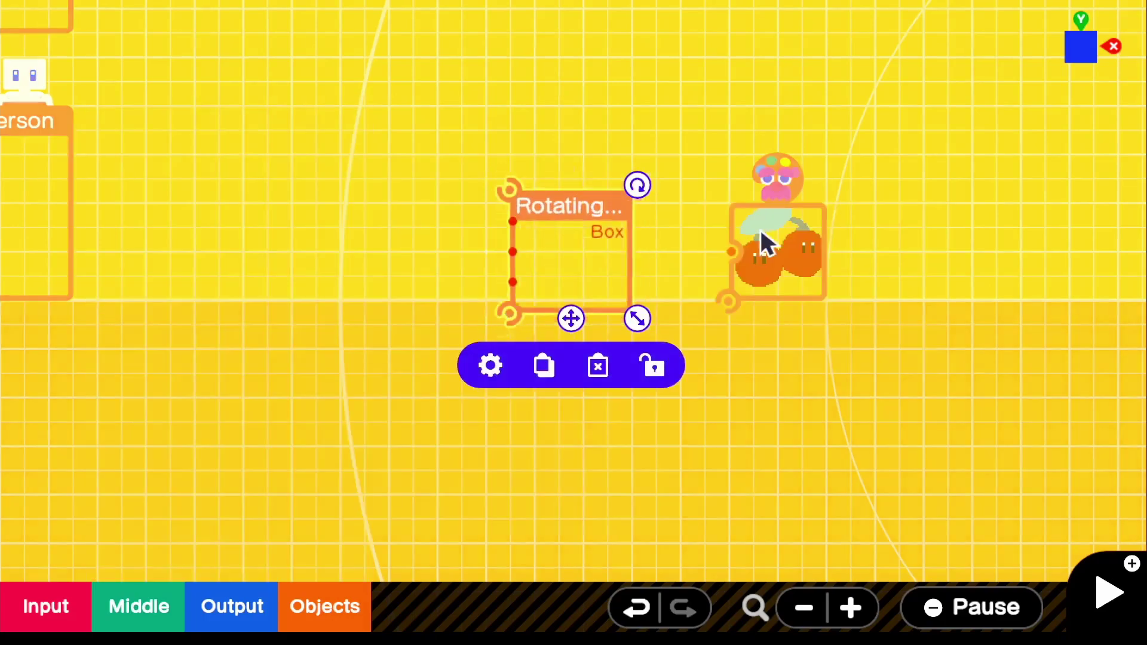
- Connect the rotating box's upper connection point to the cherry texture and place the box right next to it
scroll(593, 325, "up", 3)
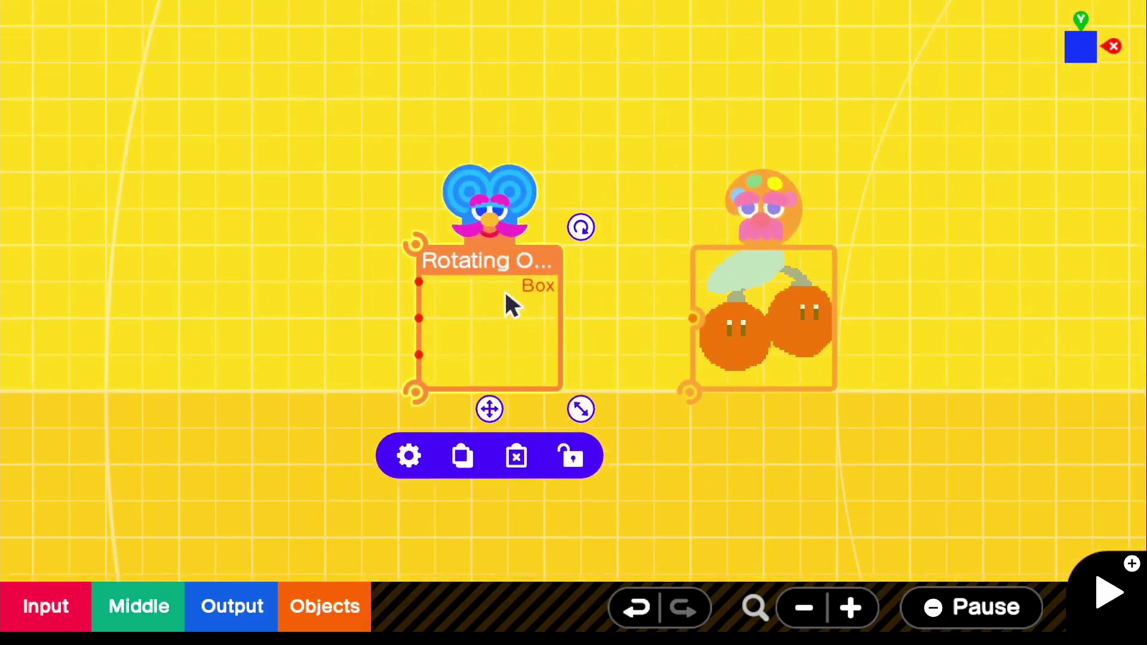
left_click_drag(416, 244, 688, 398)
left_click_drag(486, 410, 563, 409)
left_click(406, 332)
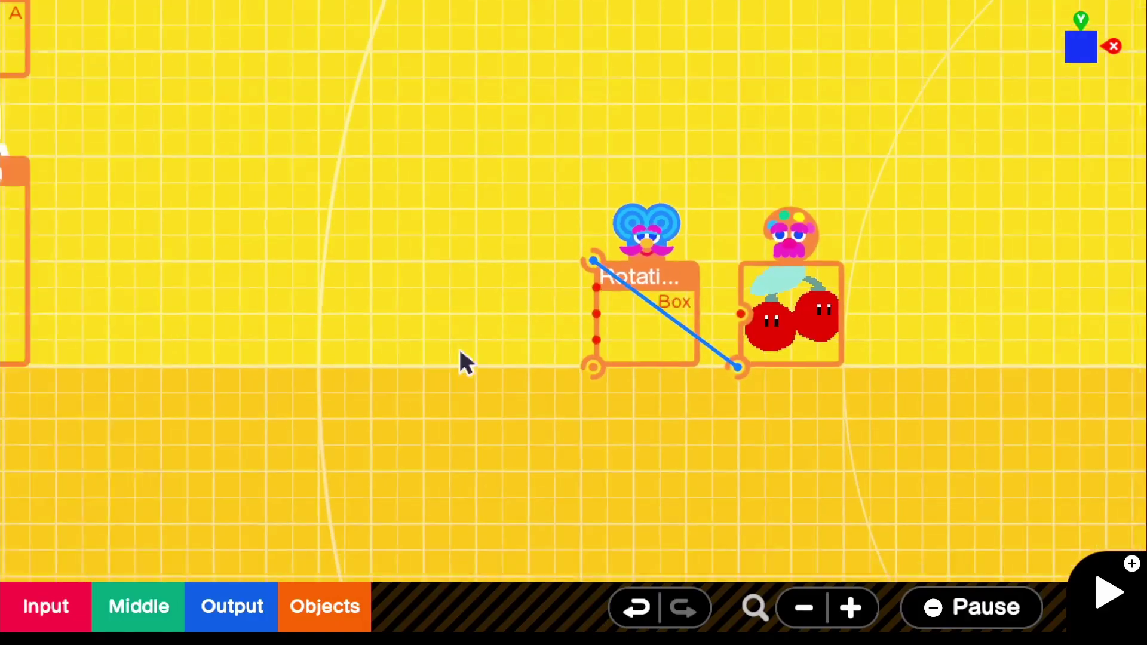
- Add a Constant nodon and place it beside the rotating box, on the side away from the texture
scroll(661, 362, "up", 2)
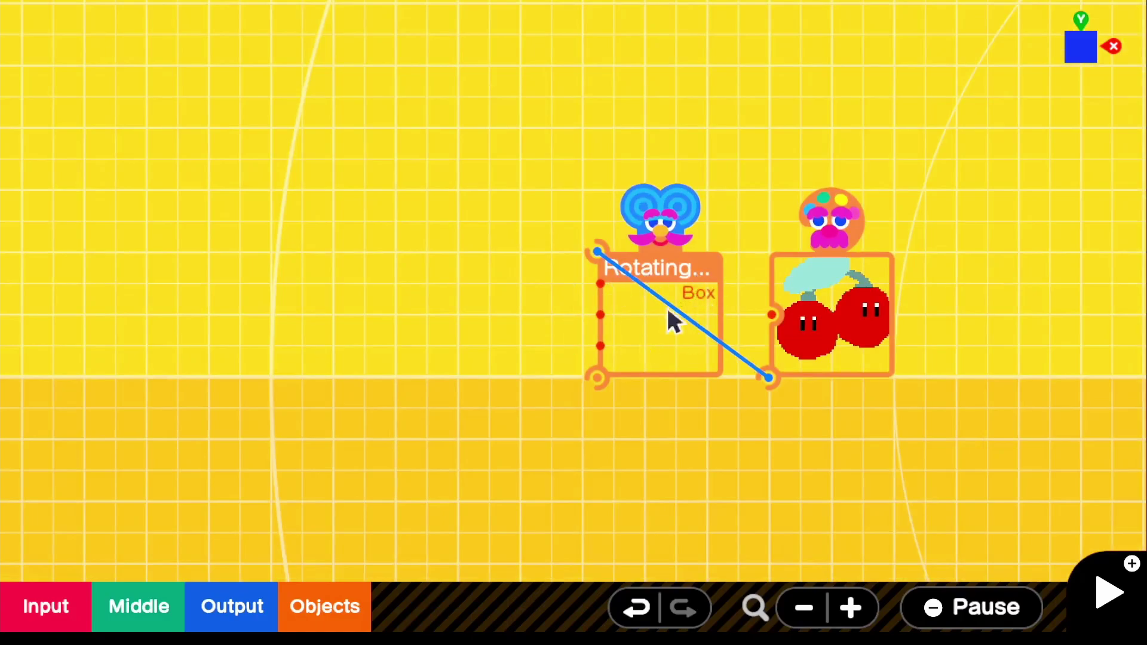
key("plus")
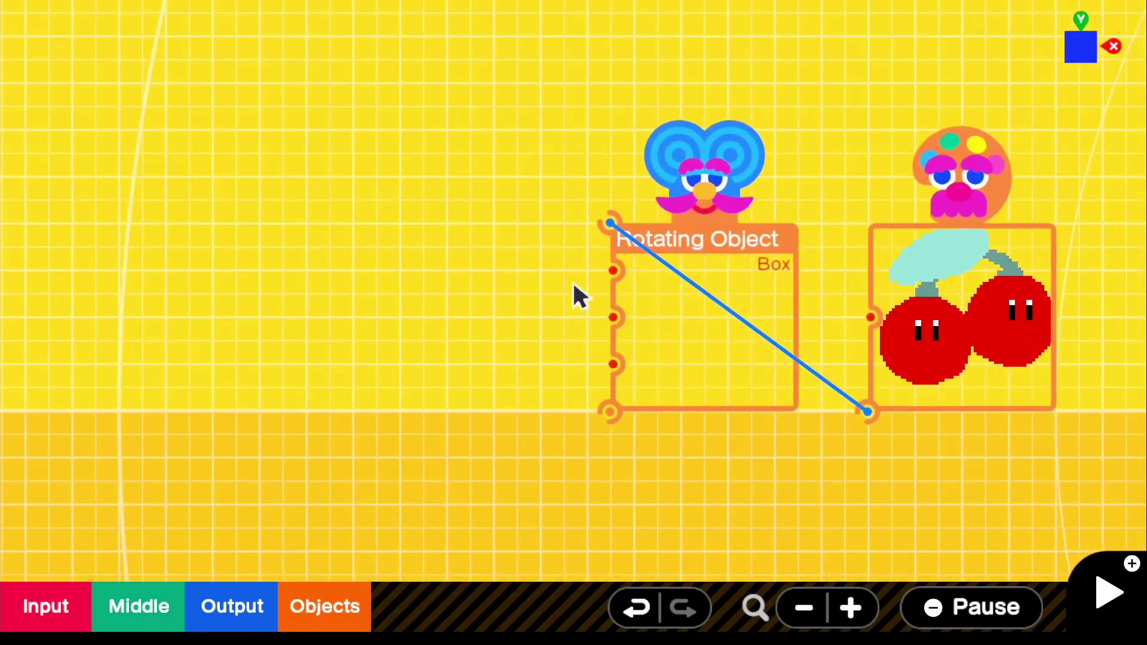
left_click(48, 621)
left_click(146, 294)
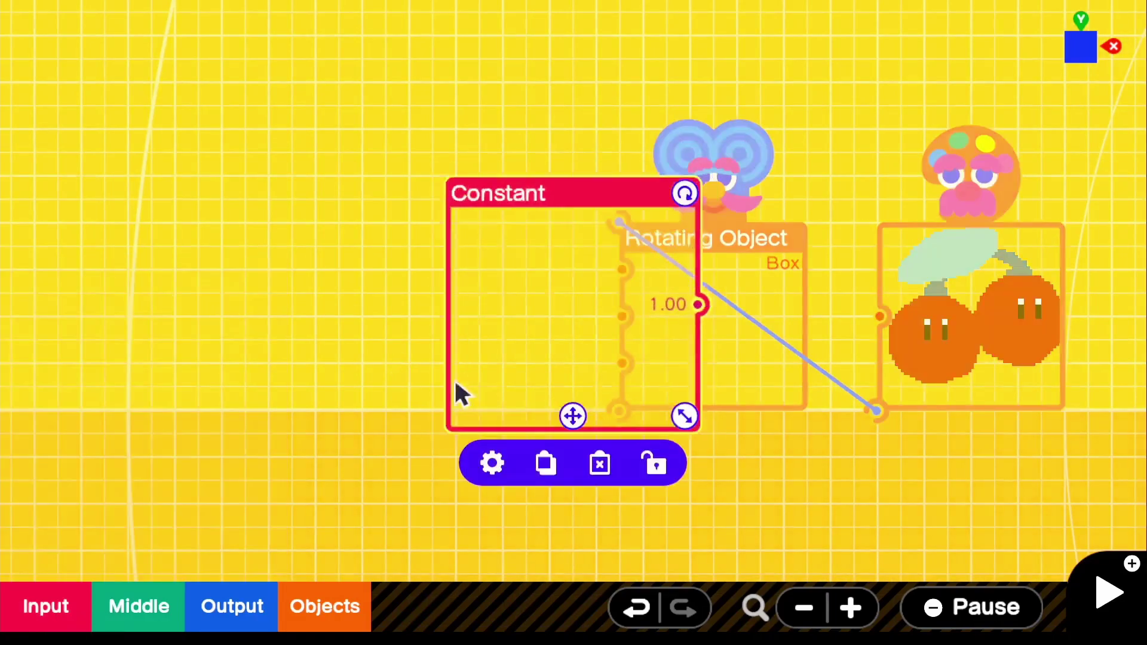
left_click_drag(569, 422, 254, 445)
left_click(230, 328)
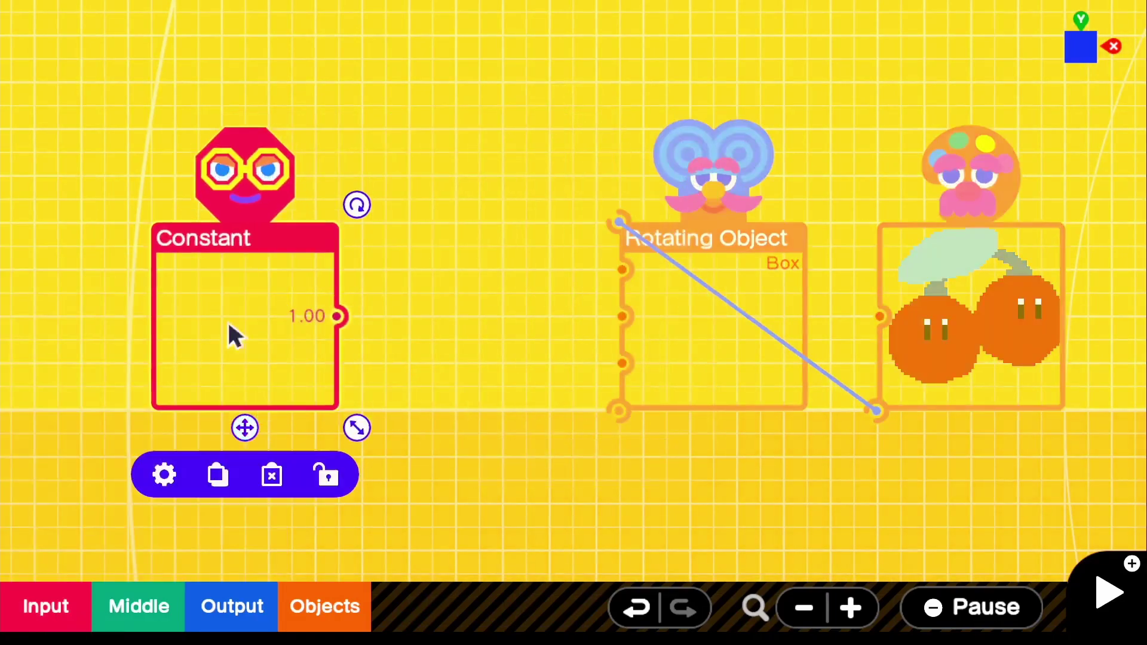
- Set the Constant's output value to 0.10
left_click(163, 476)
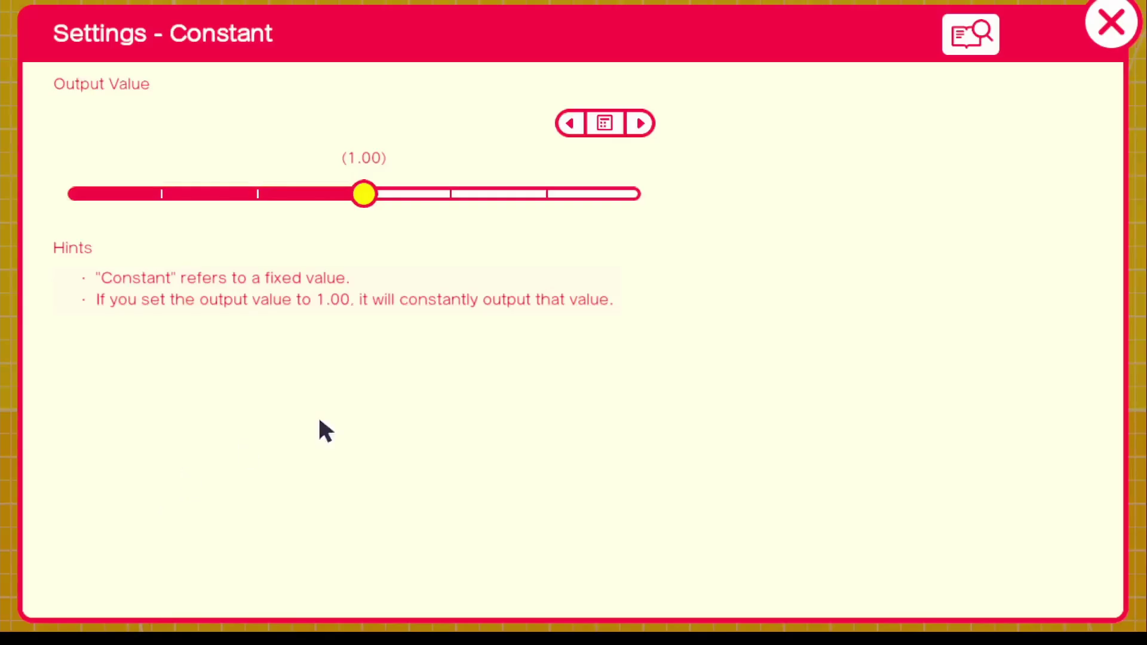
left_click(603, 124)
left_click(568, 478)
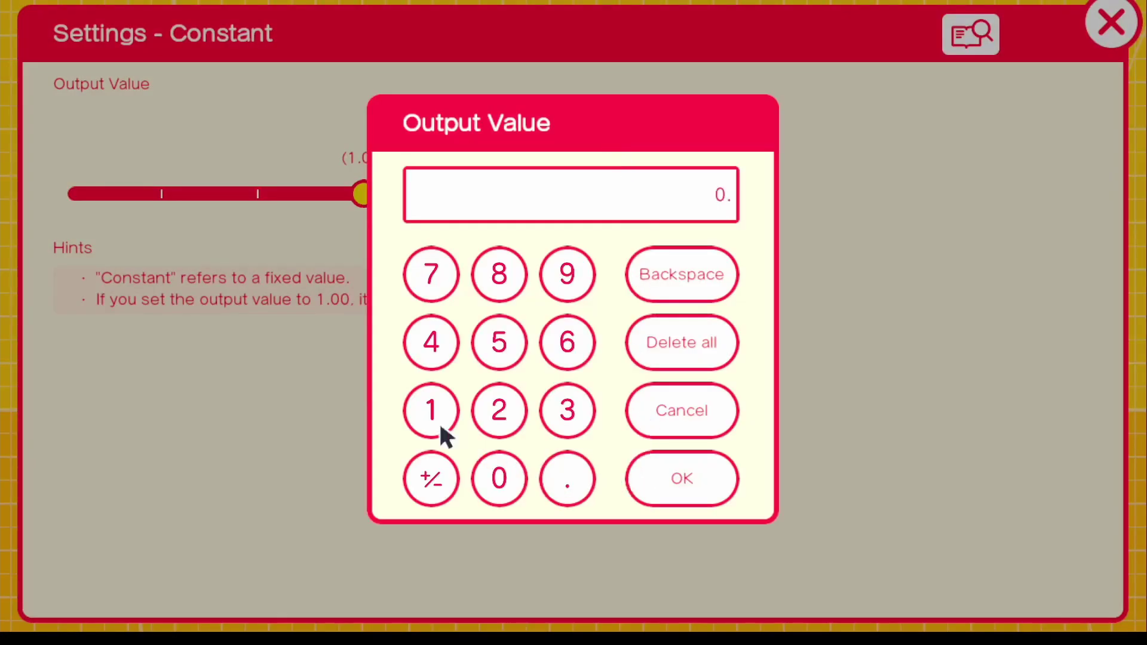
left_click(431, 410)
left_click(499, 478)
key("Return")
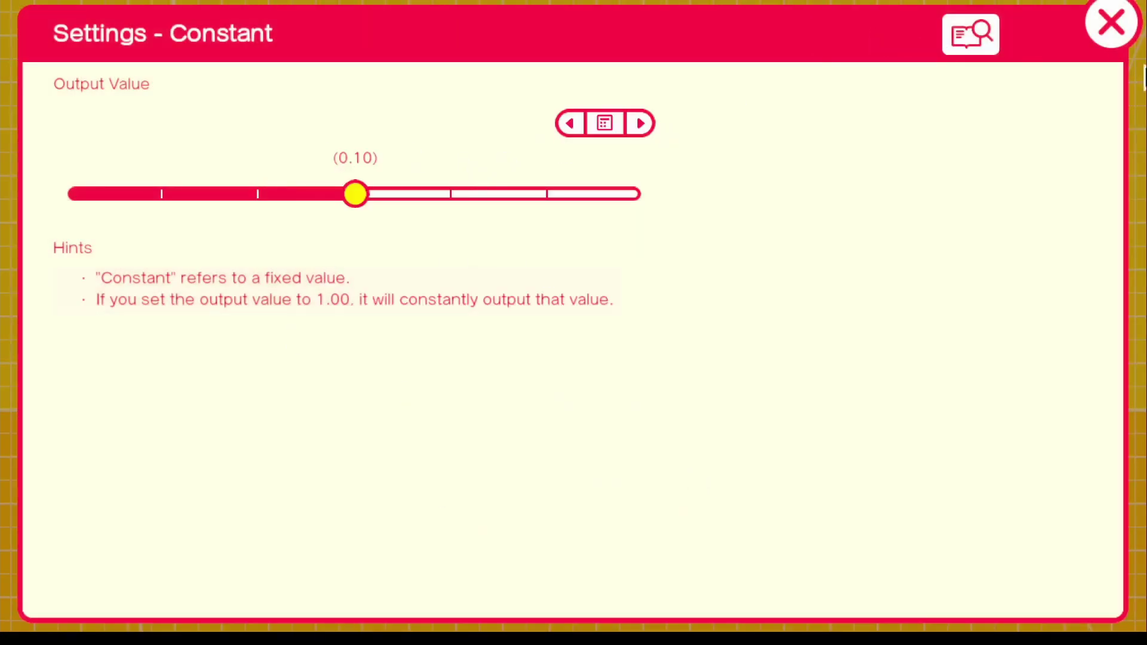
left_click(1112, 25)
- Move the Constant farther out, place a Counter between it and the rotating box, and connect the Constant's output to Count up
left_click_drag(245, 428, 152, 428)
left_click(138, 621)
mouse_move(264, 402)
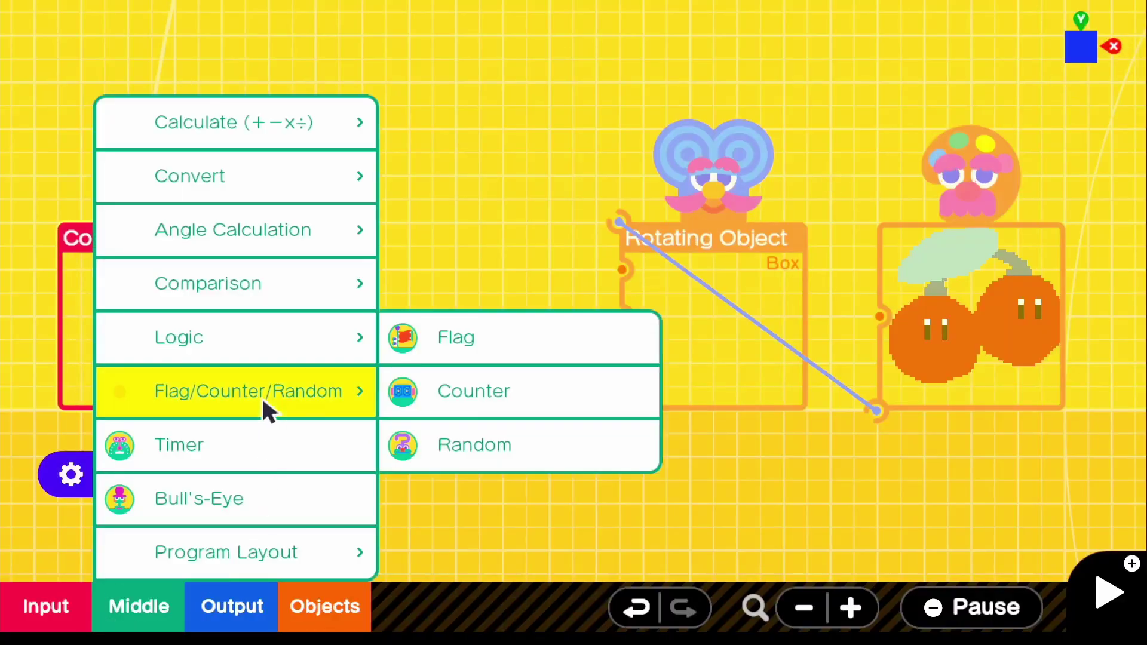
left_click(480, 414)
left_click_drag(571, 417, 433, 440)
left_click_drag(267, 333, 341, 270)
- Set the Counter to Loop mode with a count range of 0 to 1
left_click(469, 244)
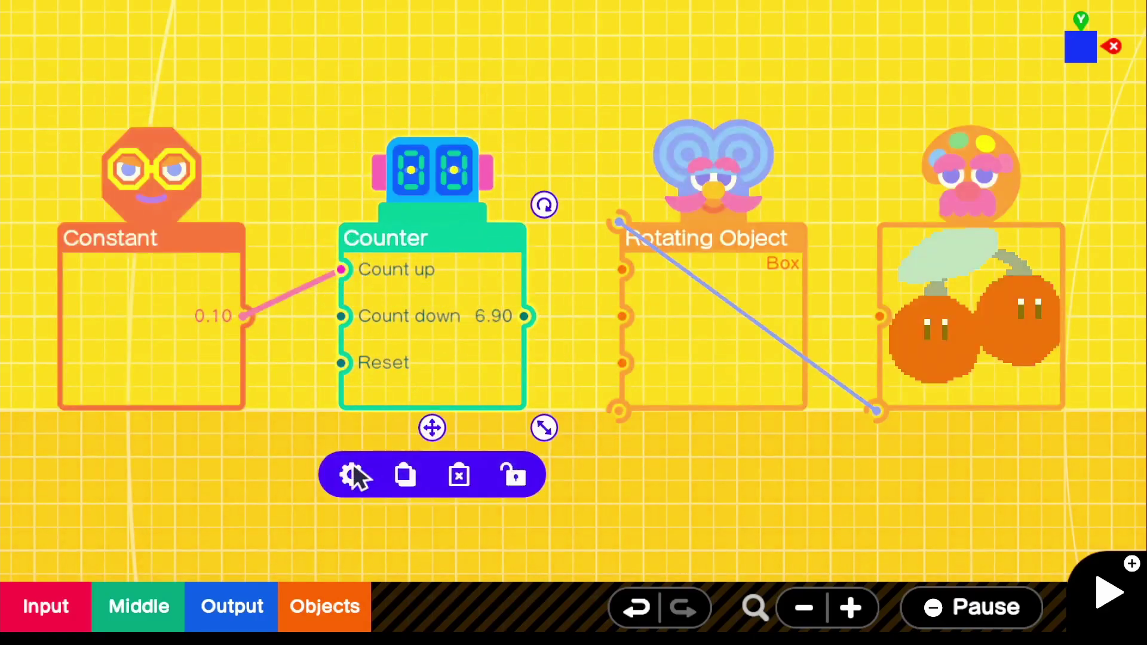
left_click(352, 475)
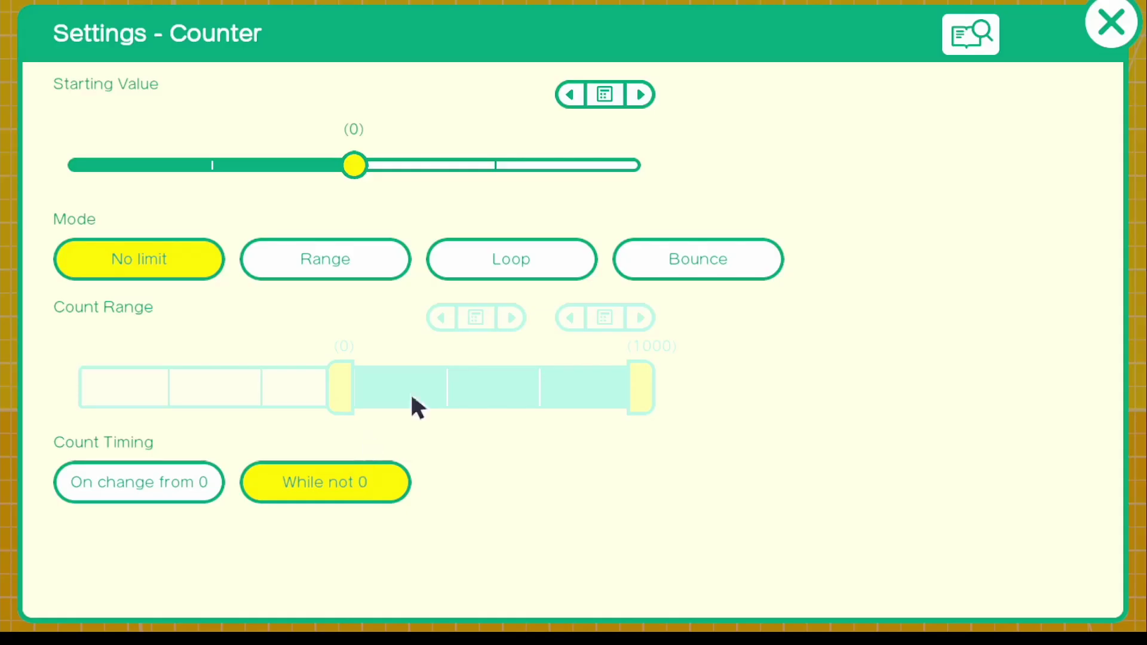
left_click(507, 264)
left_click_drag(630, 406, 376, 410)
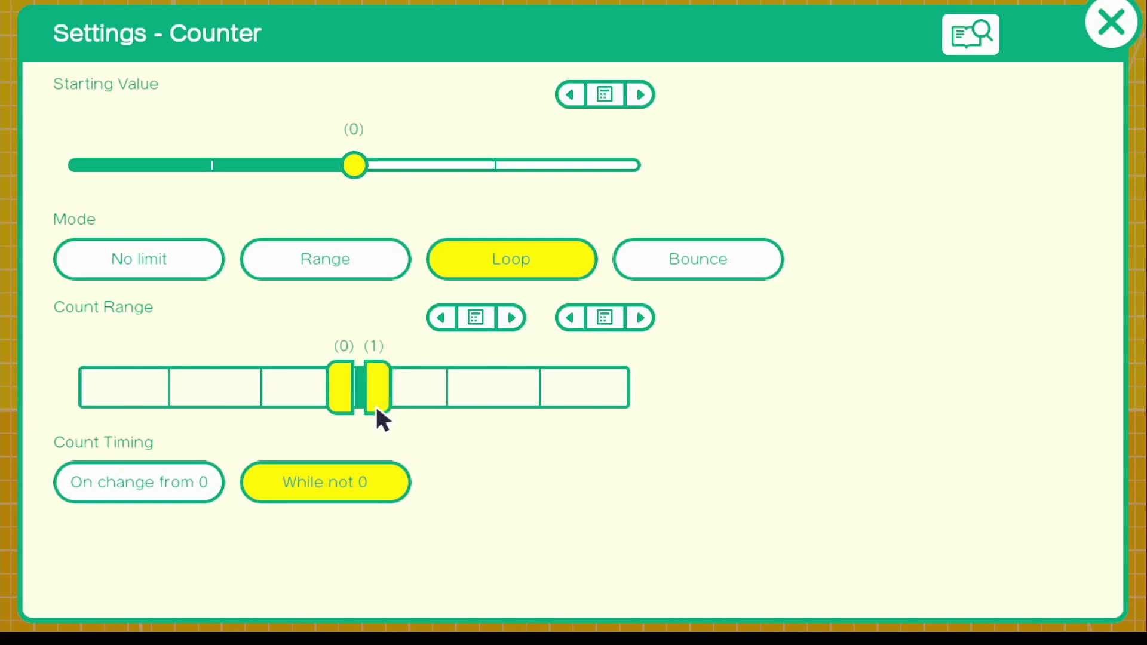
left_click(1125, 17)
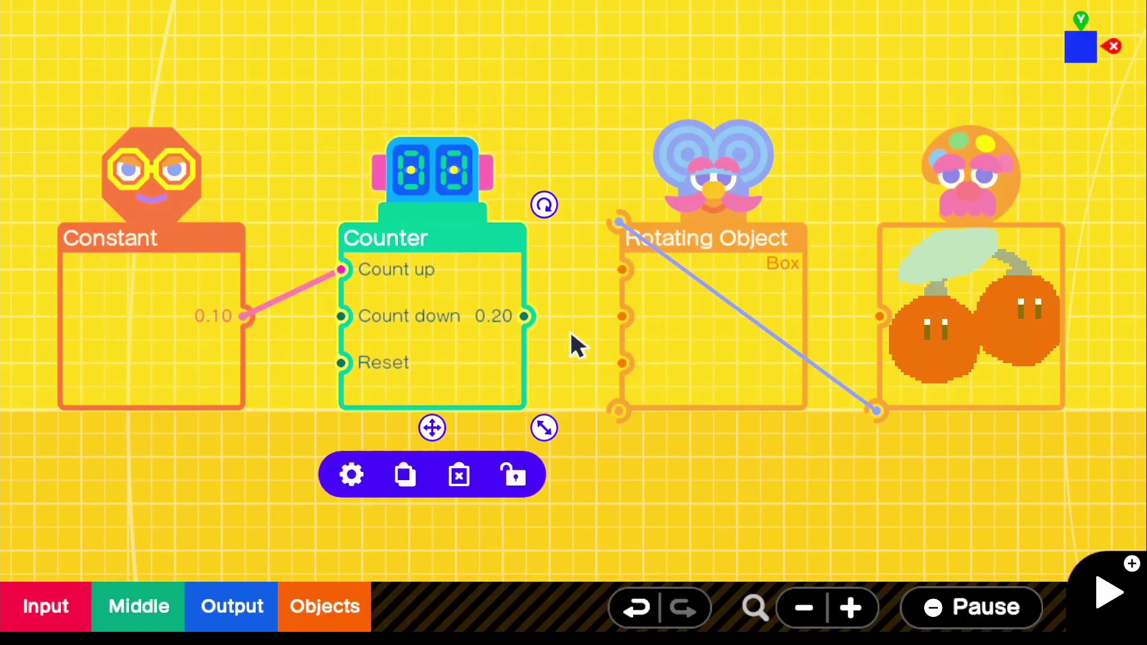
- Connect the Counter's output to the rotating box's middle rotation input and test-run the game
left_click_drag(525, 316, 478, 336)
left_click_drag(540, 317, 608, 334)
scroll(710, 324, "down", 5)
scroll(503, 346, "down", 2)
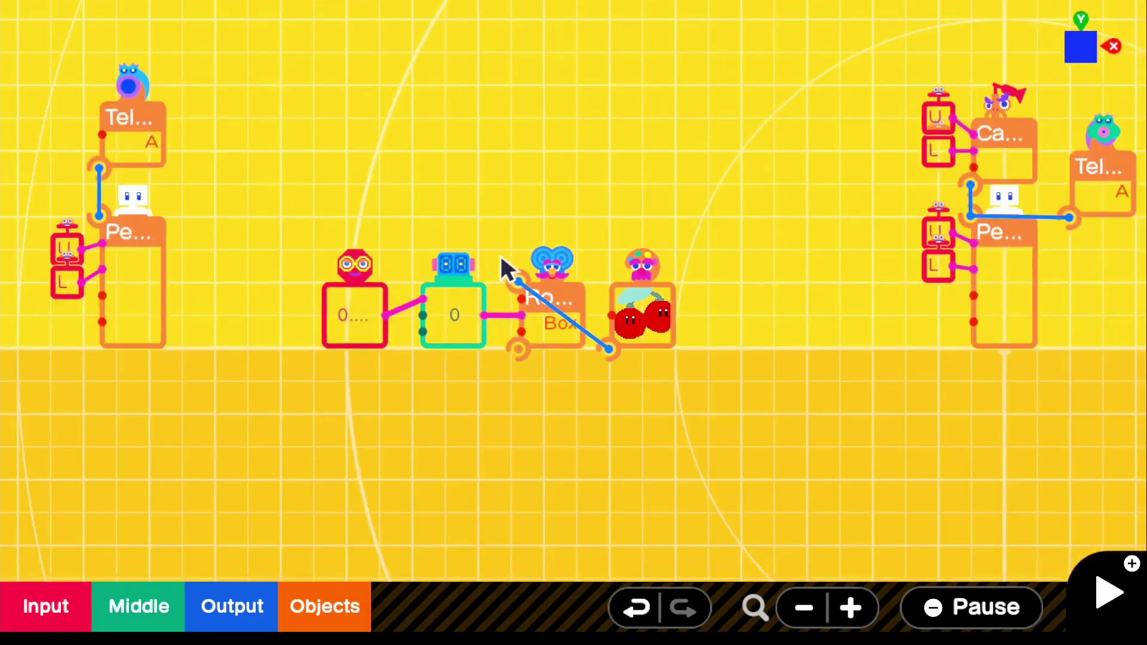
key("plus")
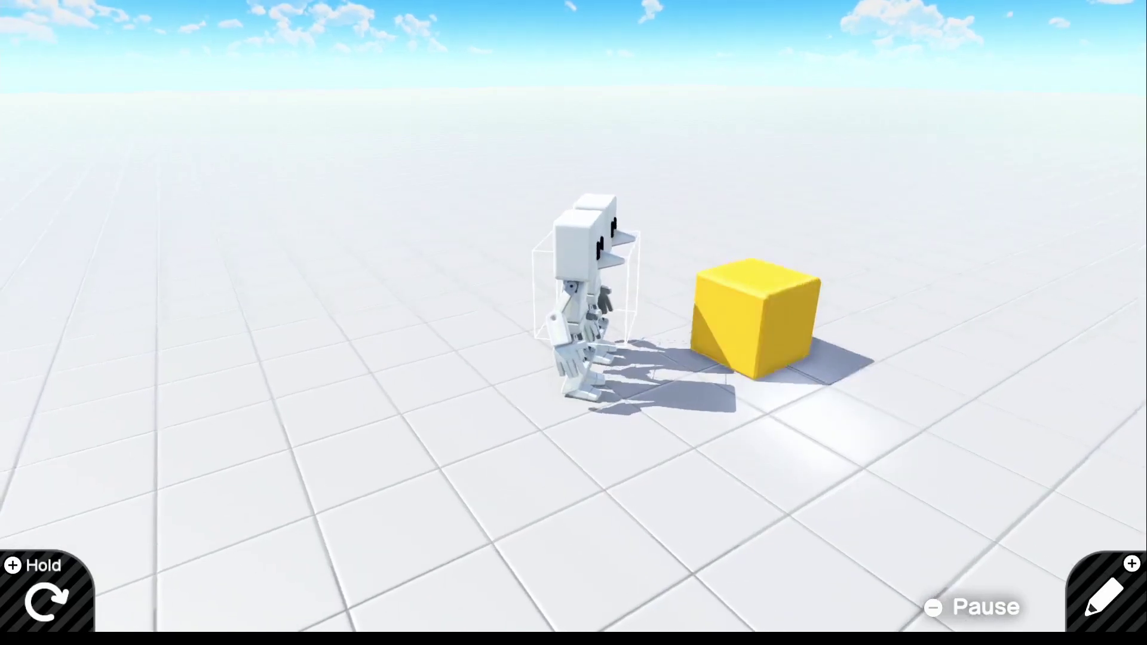
key("plus")
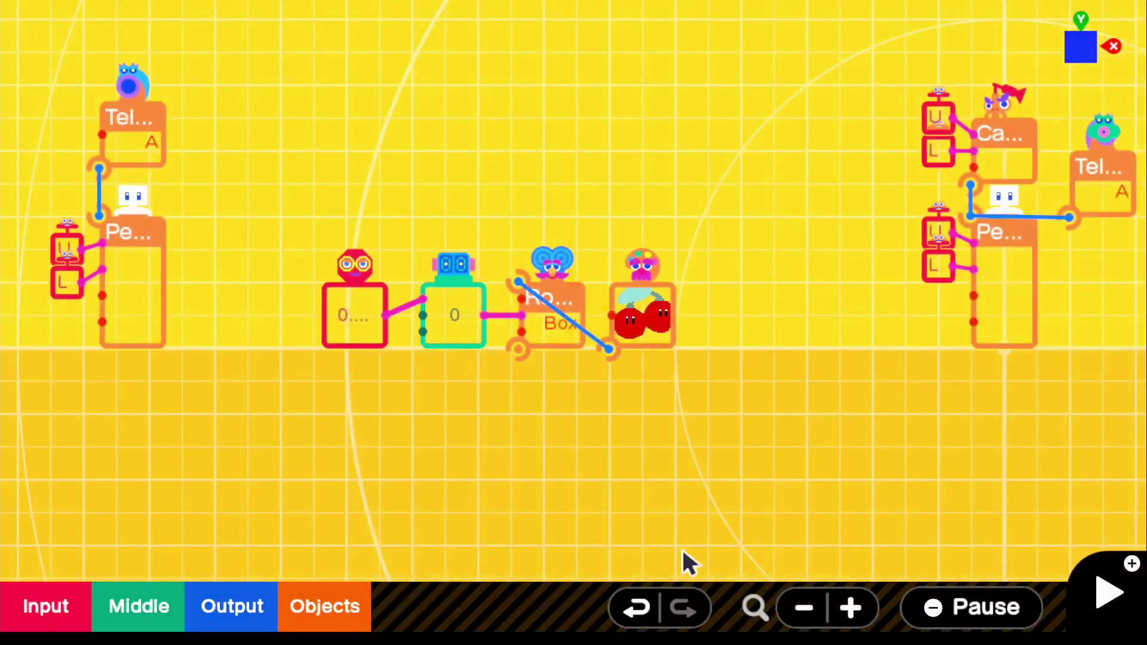
- Turn off the rotating box's Visible, Destructible and Destructive properties and playtest the cherry
left_click(551, 328)
left_click(471, 413)
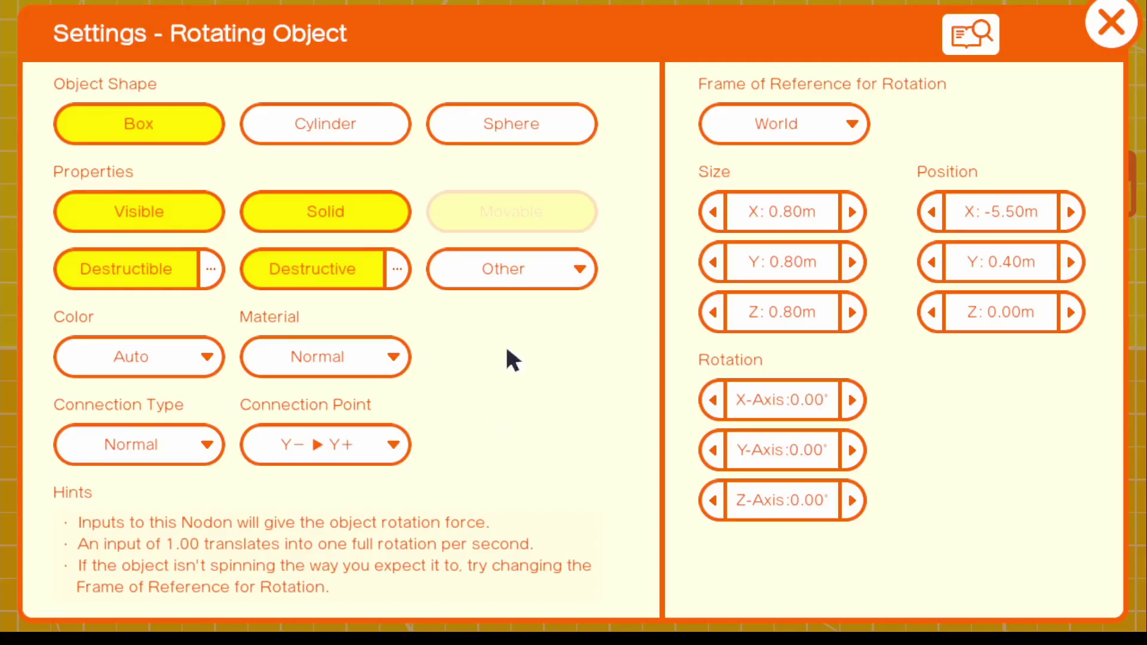
left_click(147, 222)
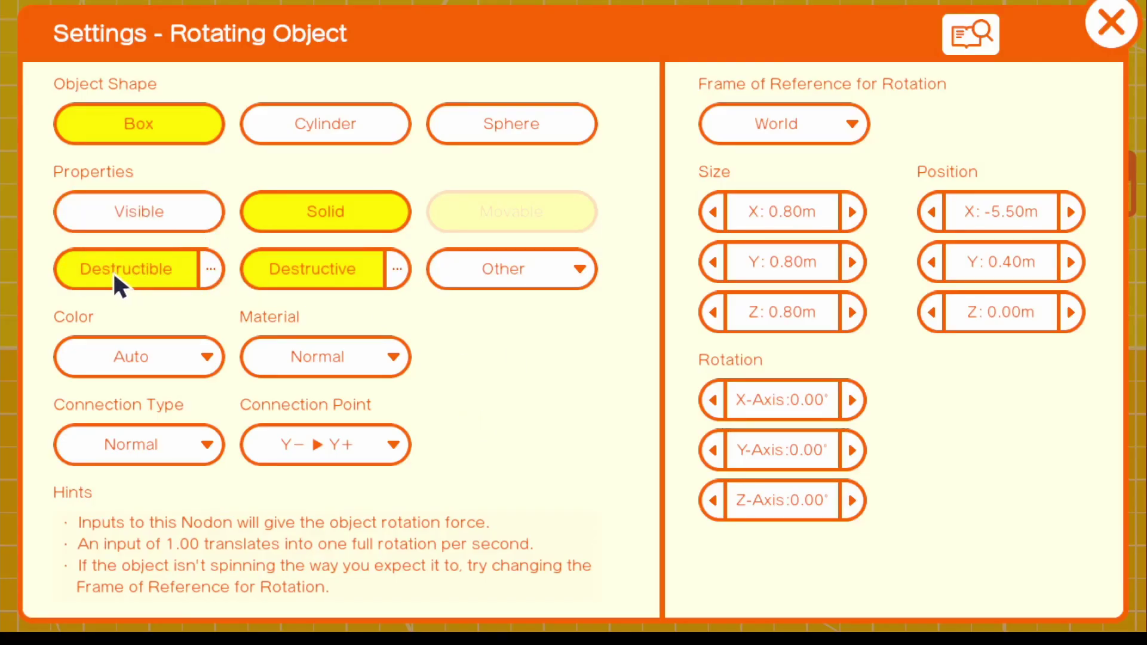
left_click(114, 270)
left_click(245, 276)
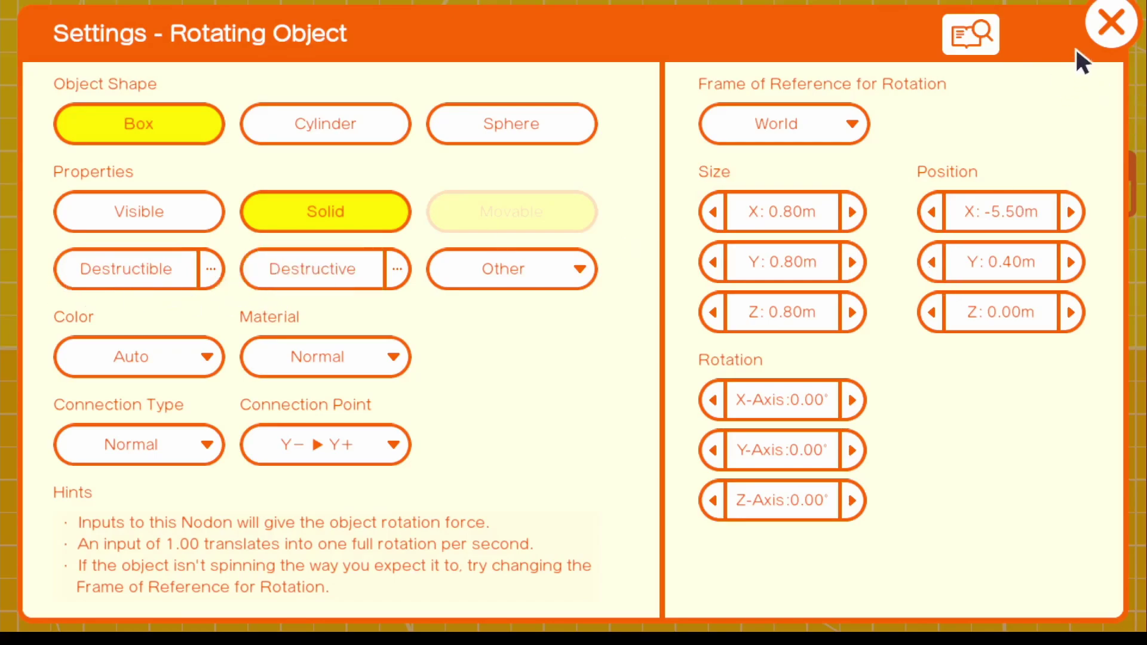
left_click(1111, 25)
key("plus")
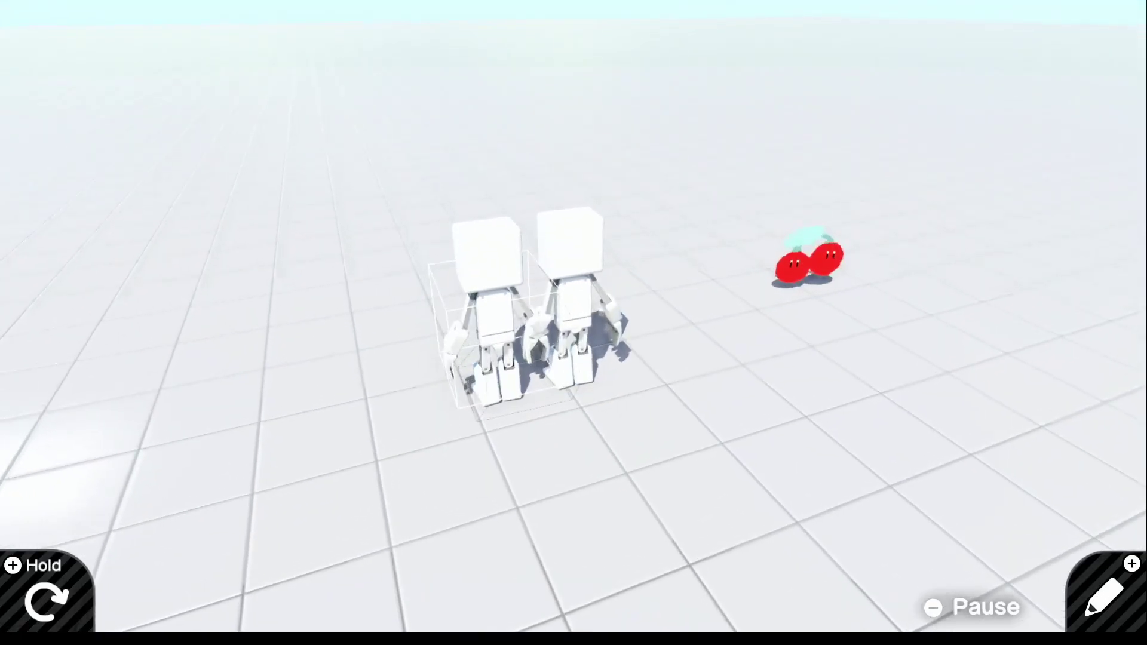
key("plus")
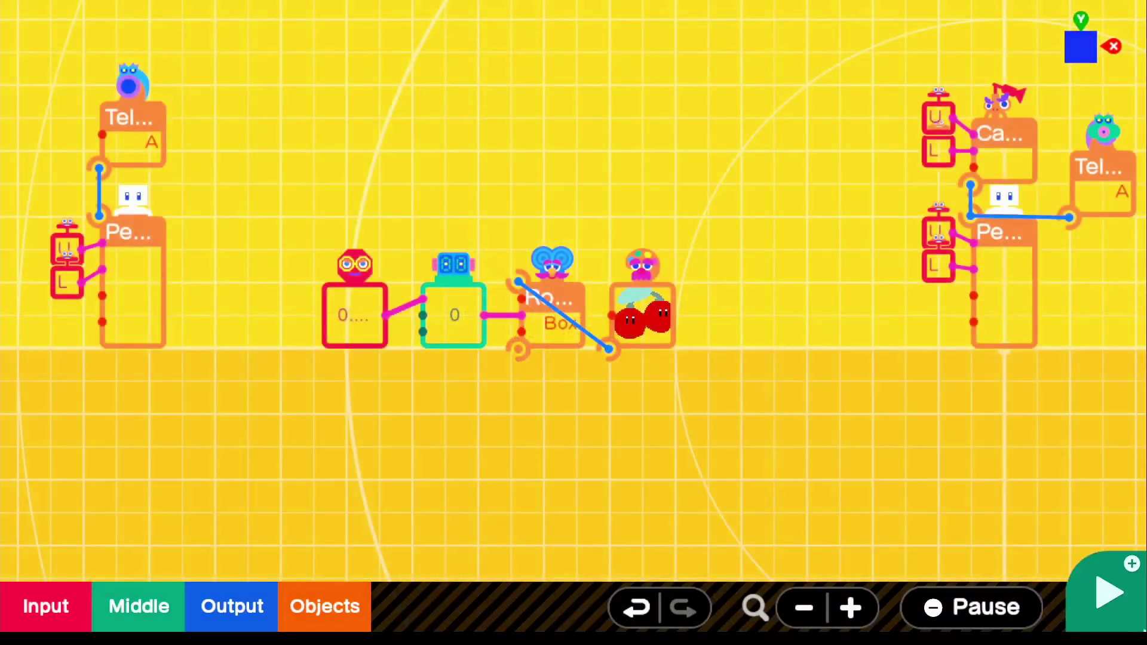
- Make the rotating box Destructible by Person only
scroll(639, 414, "up", 2)
scroll(526, 368, "up", 1)
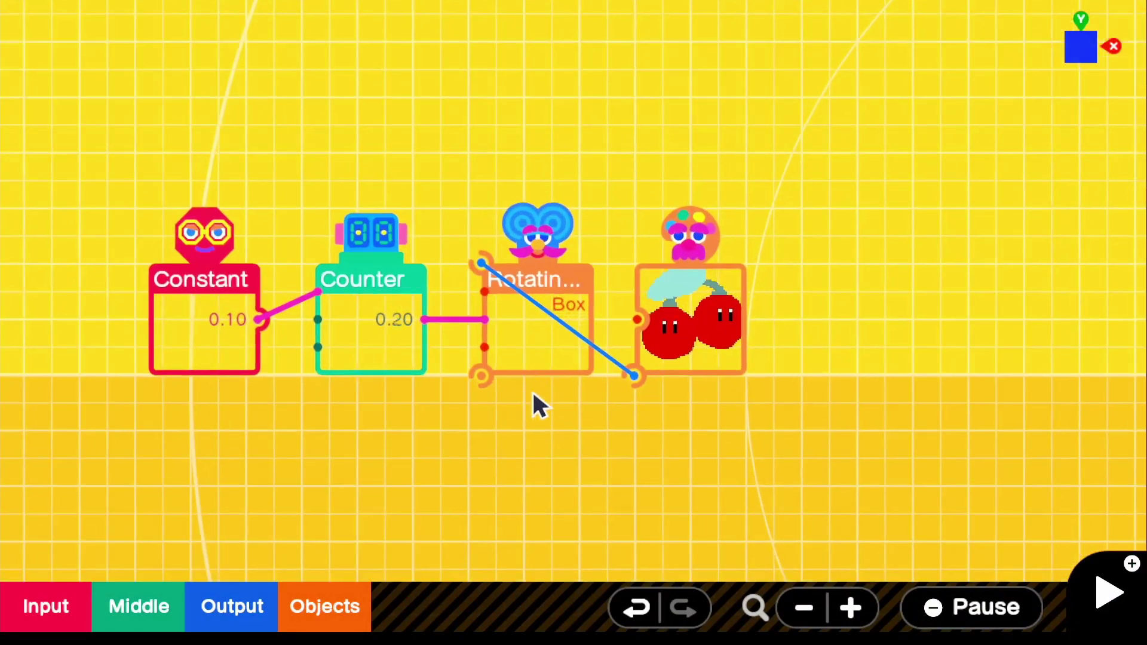
left_click(528, 361)
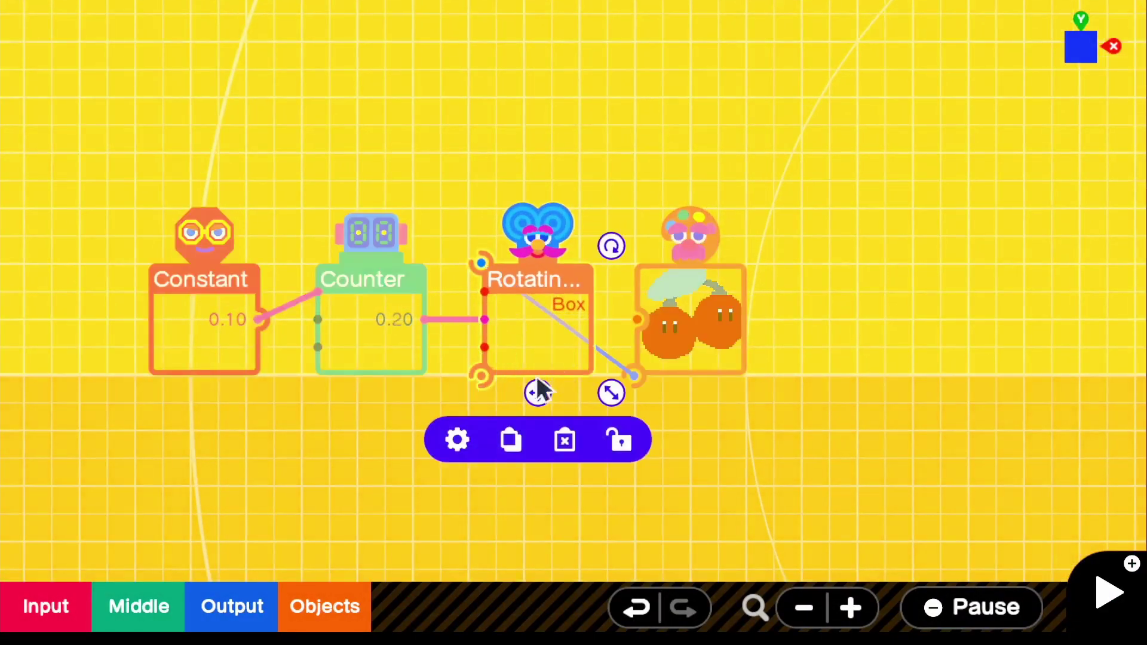
left_click(459, 443)
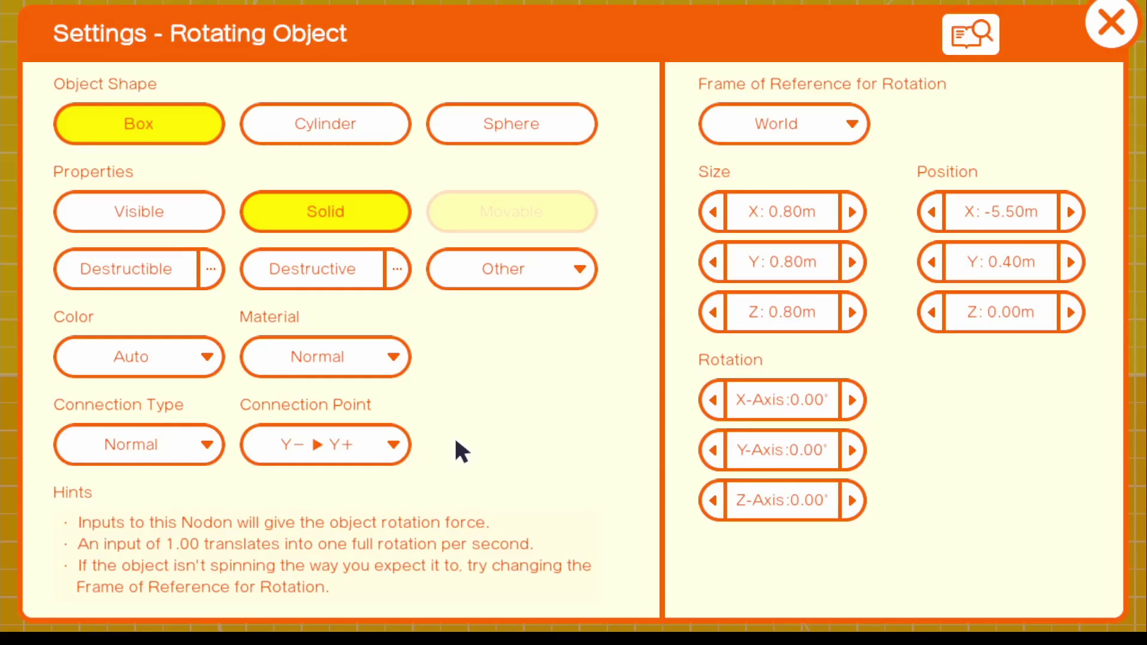
left_click(217, 273)
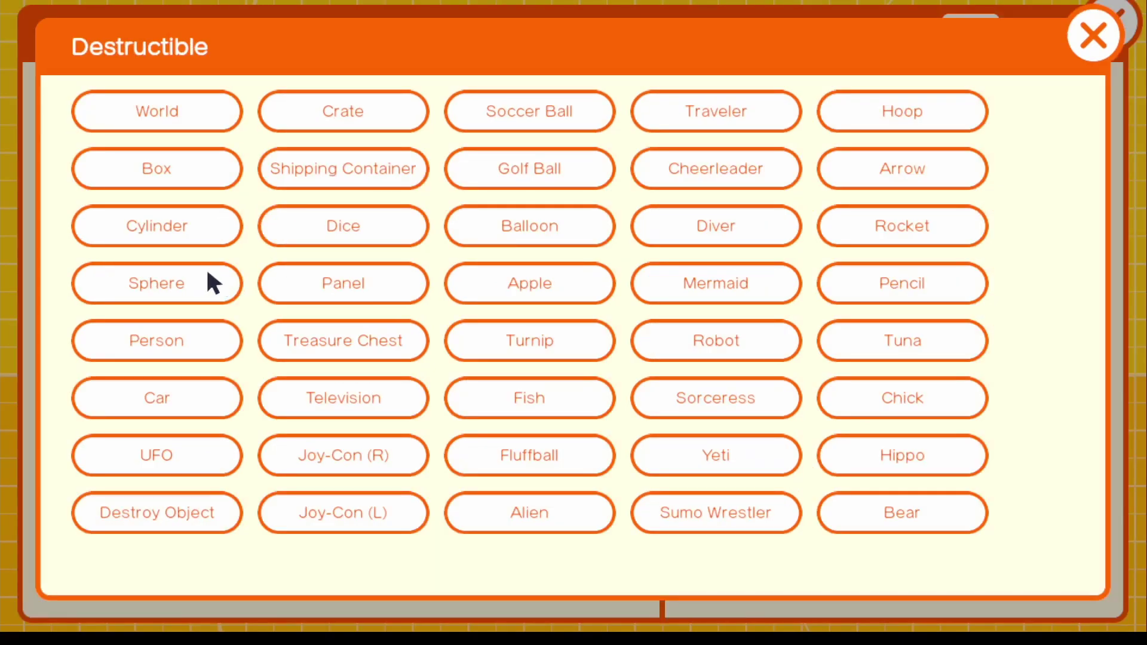
left_click(156, 344)
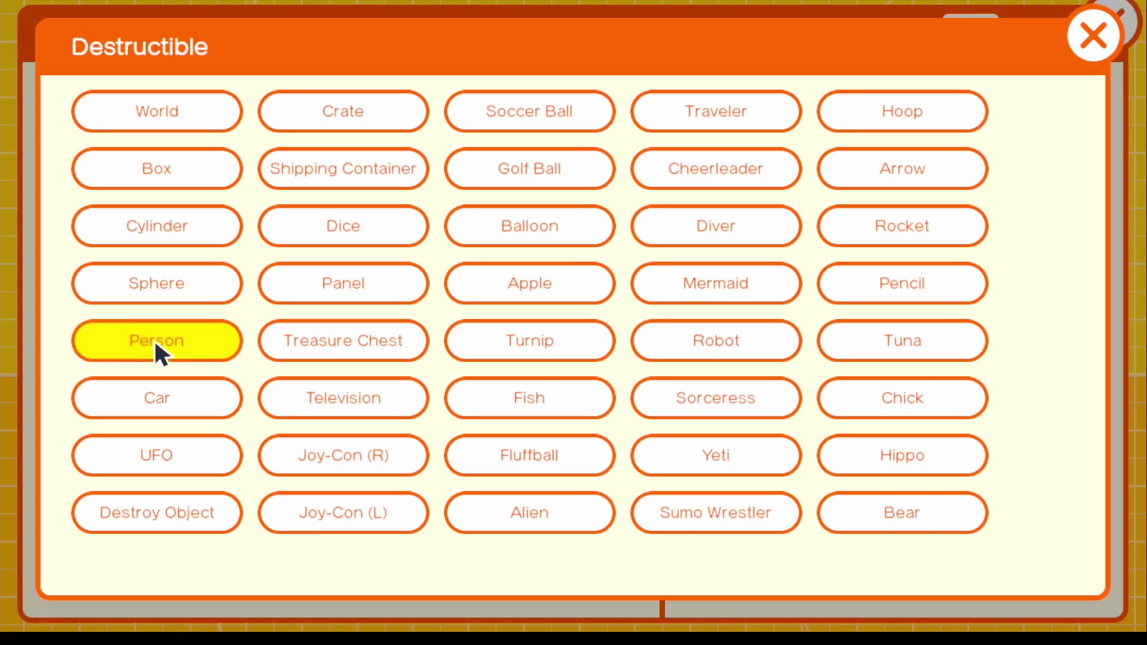
left_click(1076, 40)
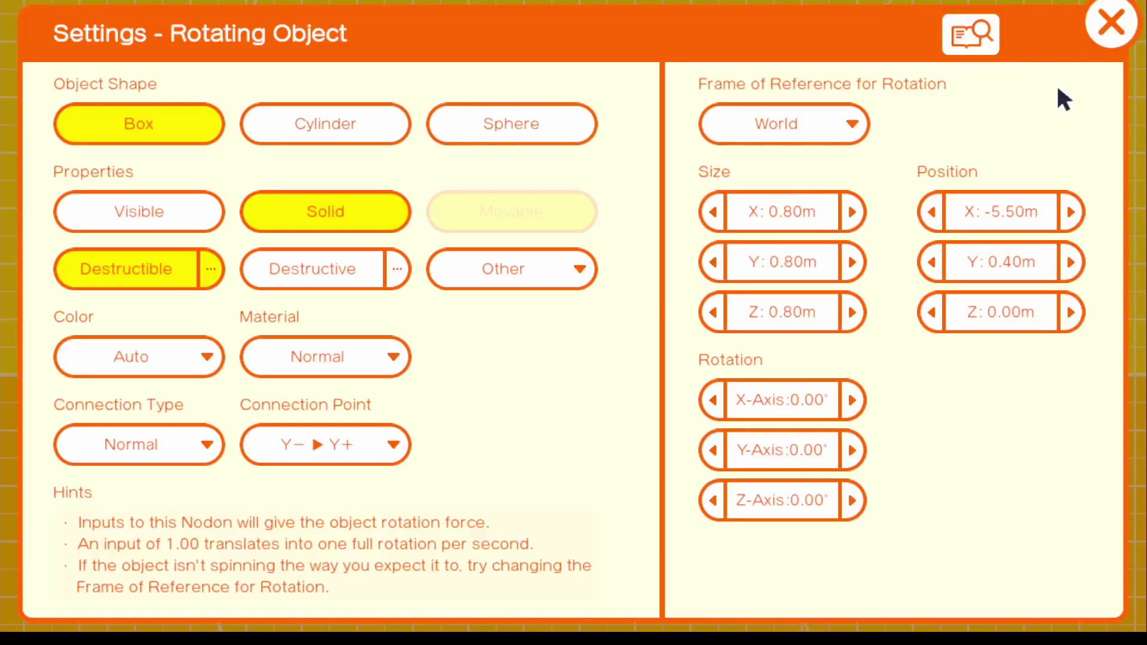
left_click(1114, 28)
- Check whether Box is among the Destructive targets of the Person below the camera, and playtest walking into the cherry
left_click(820, 407)
scroll(829, 386, "down", 4)
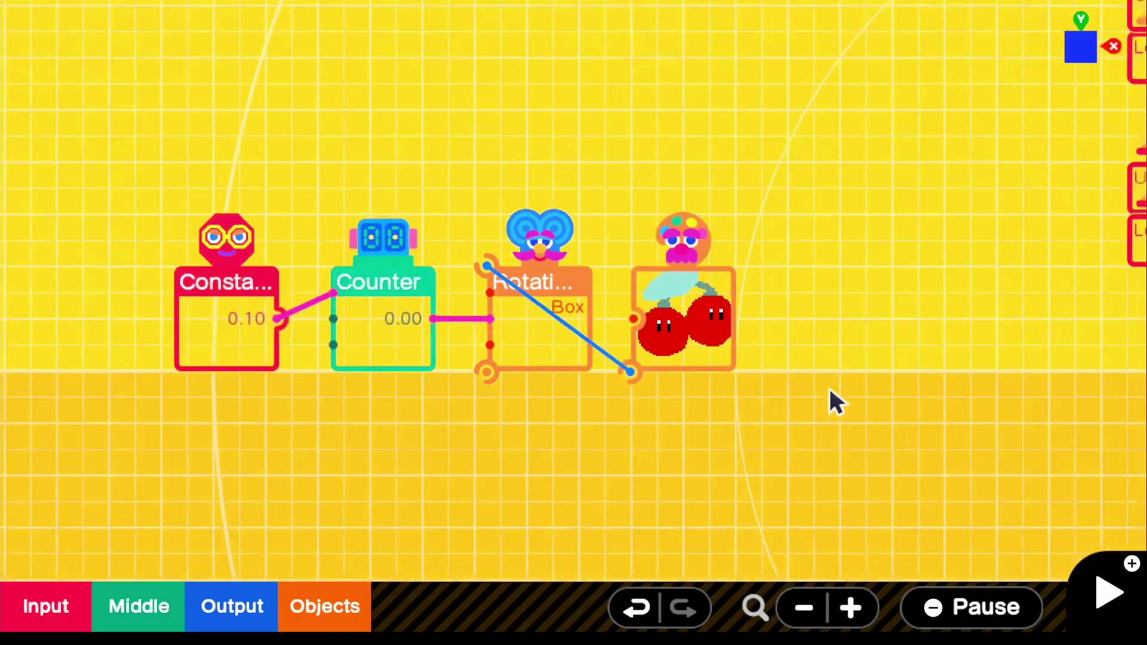
left_click_drag(817, 374, 596, 365)
scroll(595, 366, "up", 1)
scroll(595, 367, "up", 3)
left_click_drag(781, 303, 610, 389)
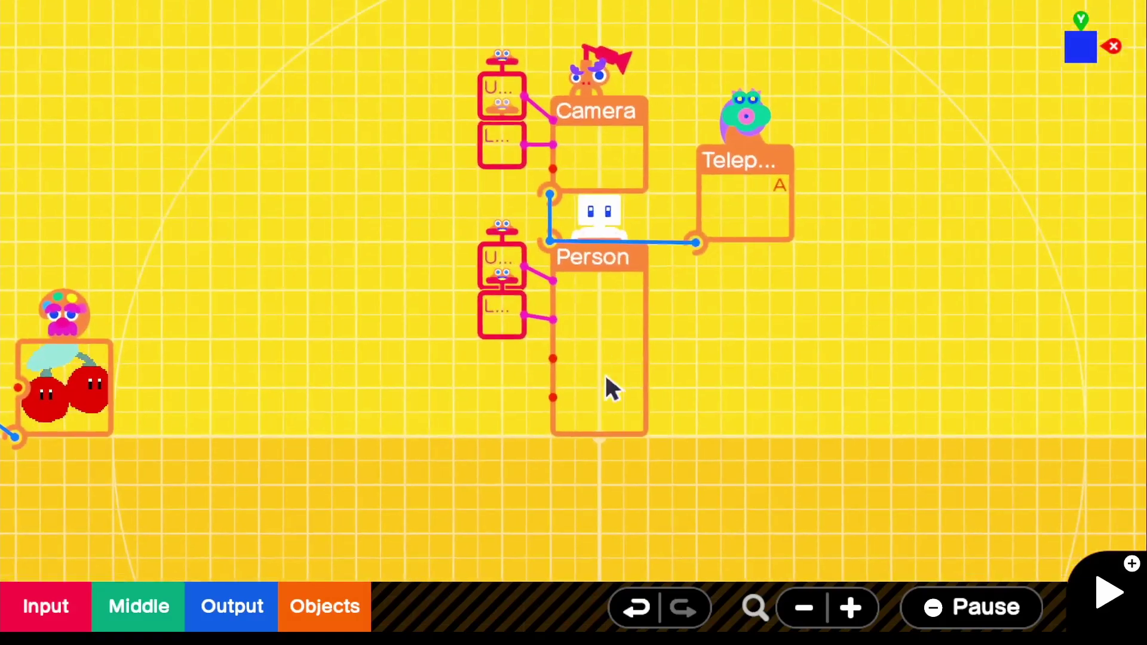
left_click(631, 335)
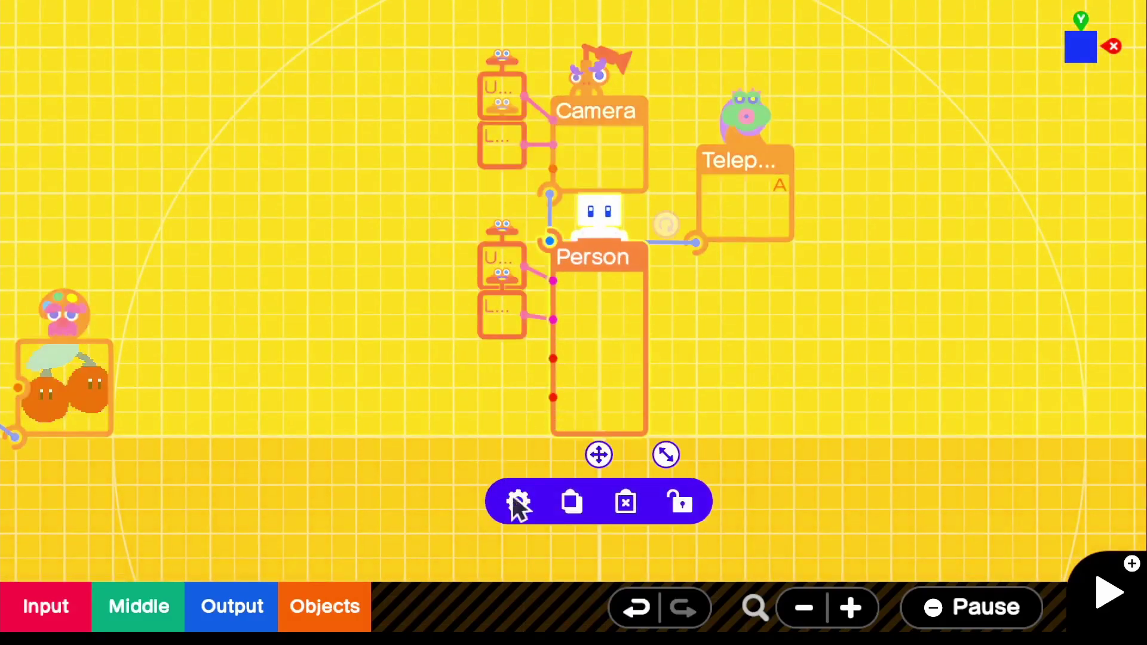
left_click(517, 502)
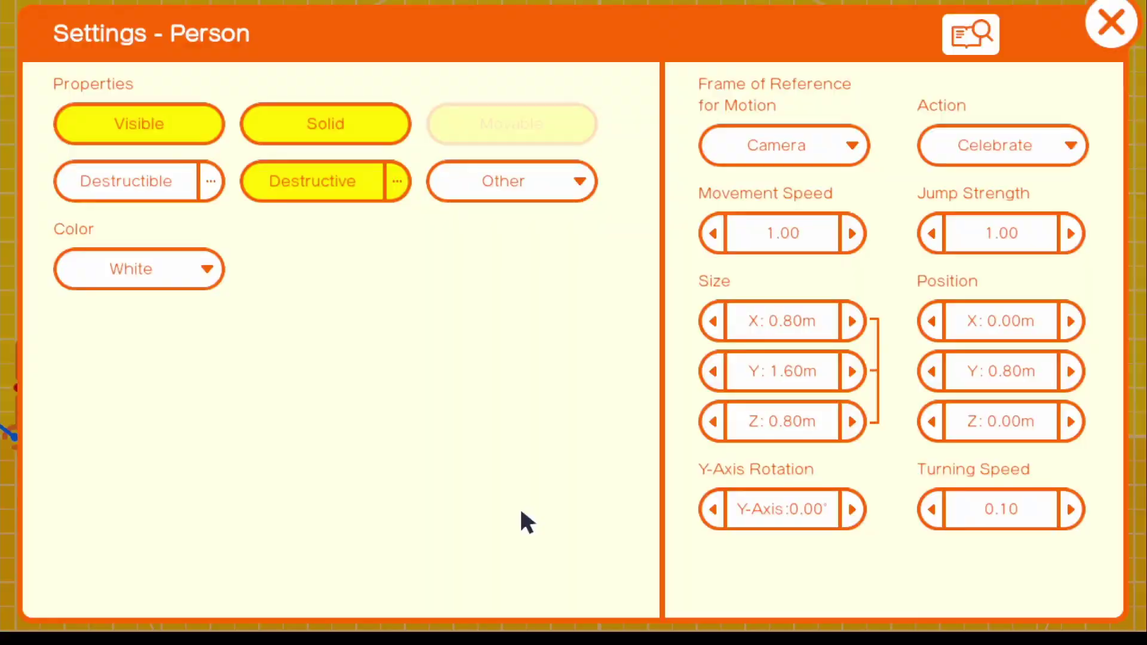
left_click(395, 181)
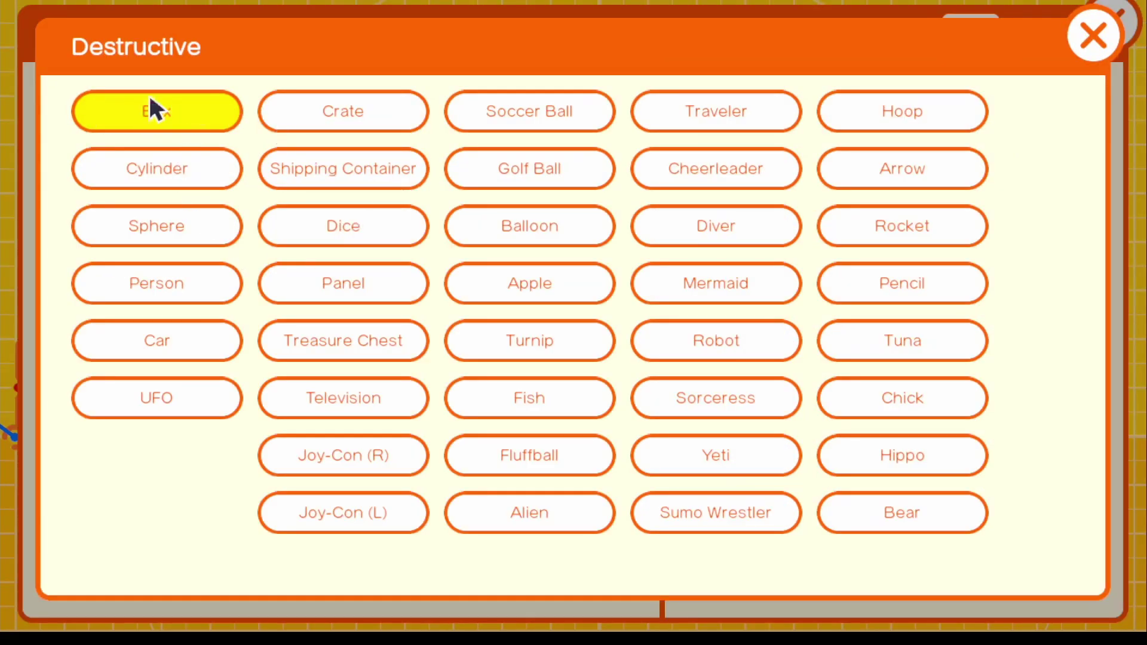
left_click(1094, 36)
left_click(1110, 27)
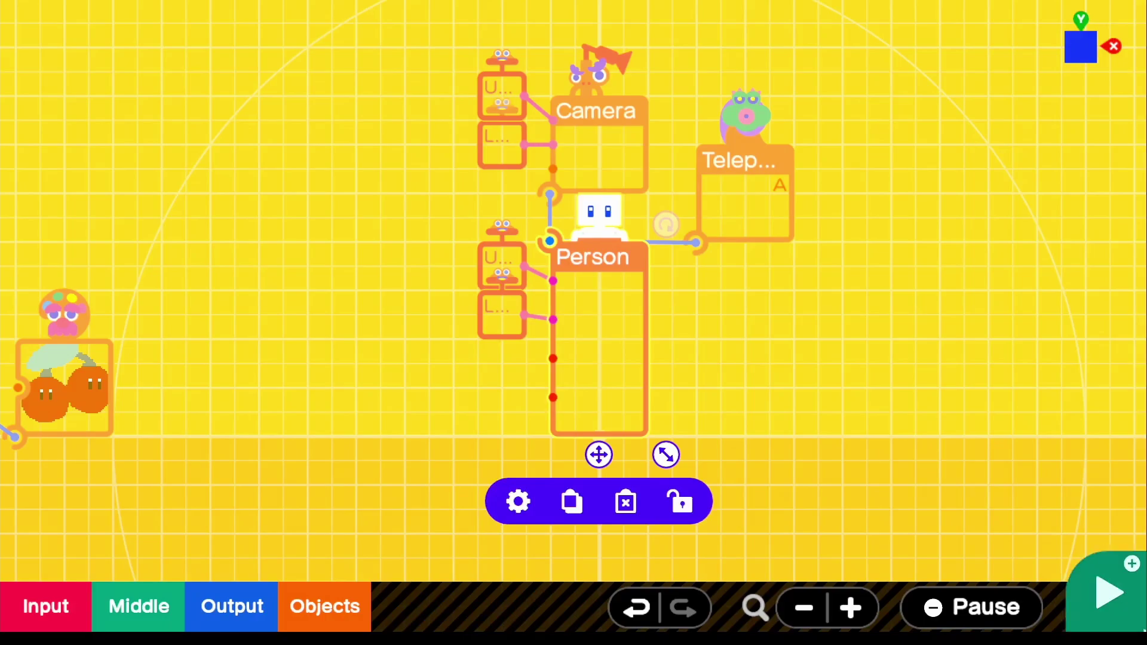
key("plus")
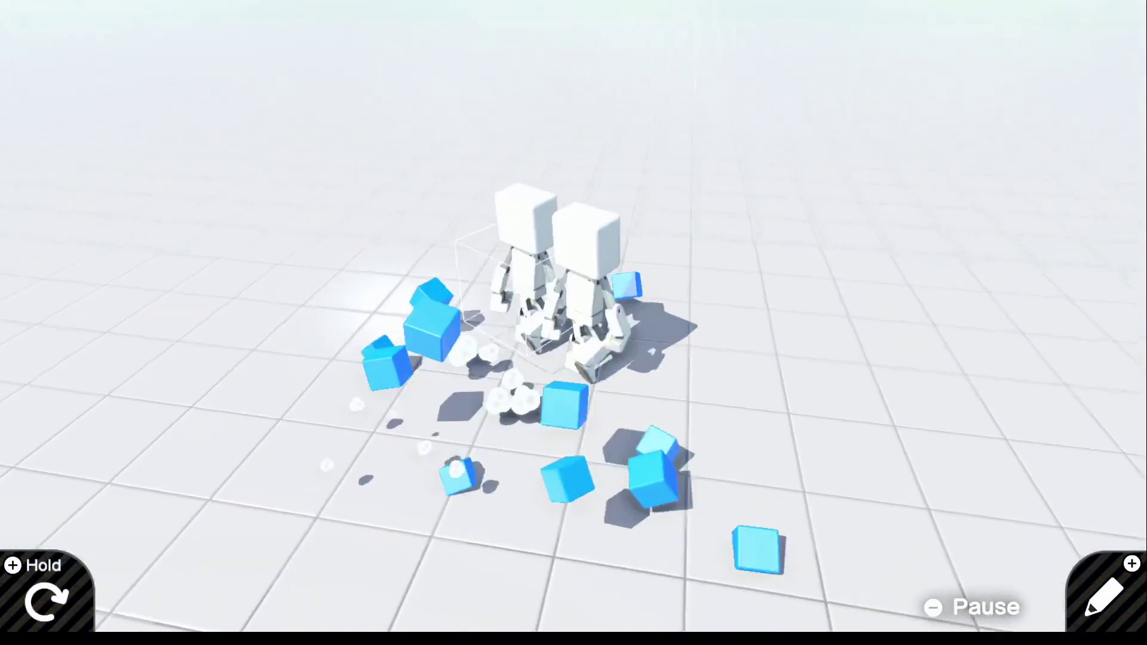
key("plus")
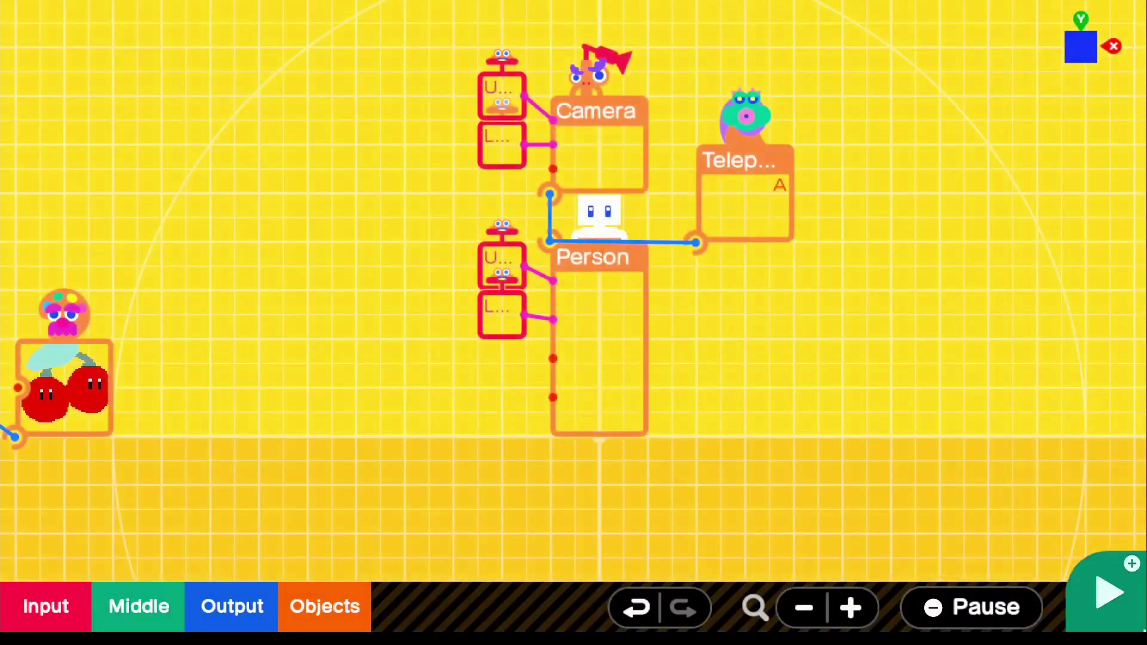
- Set the rotating box's color to Red and start the game
scroll(207, 507, "left", 5)
scroll(313, 356, "up", 2)
left_click(182, 368)
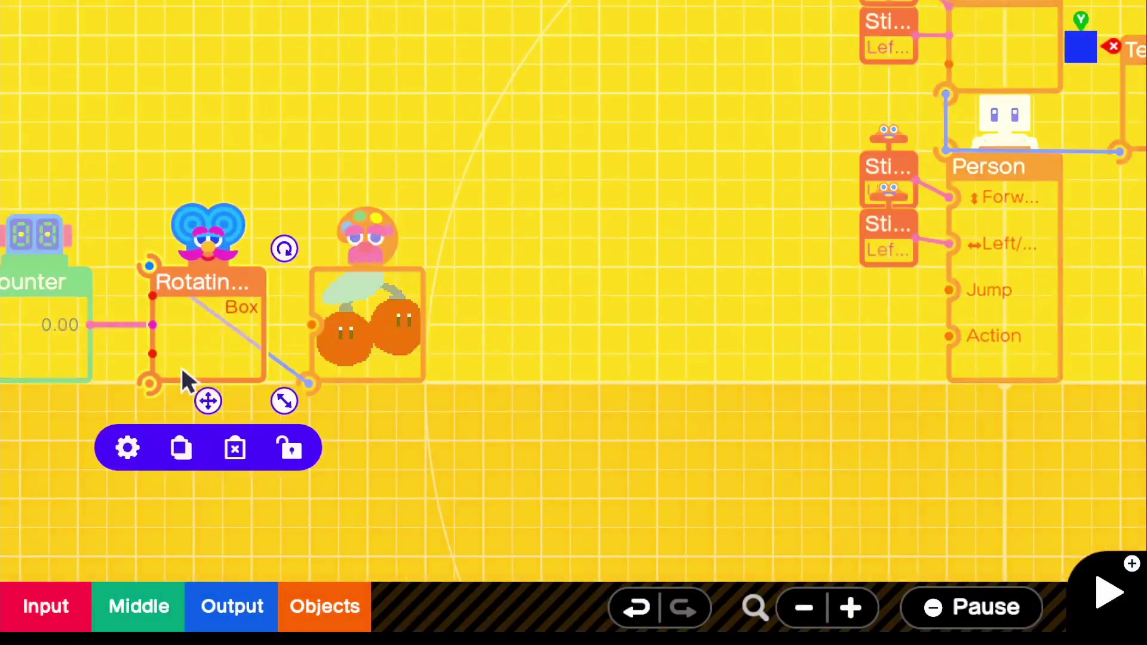
left_click(128, 448)
left_click(163, 356)
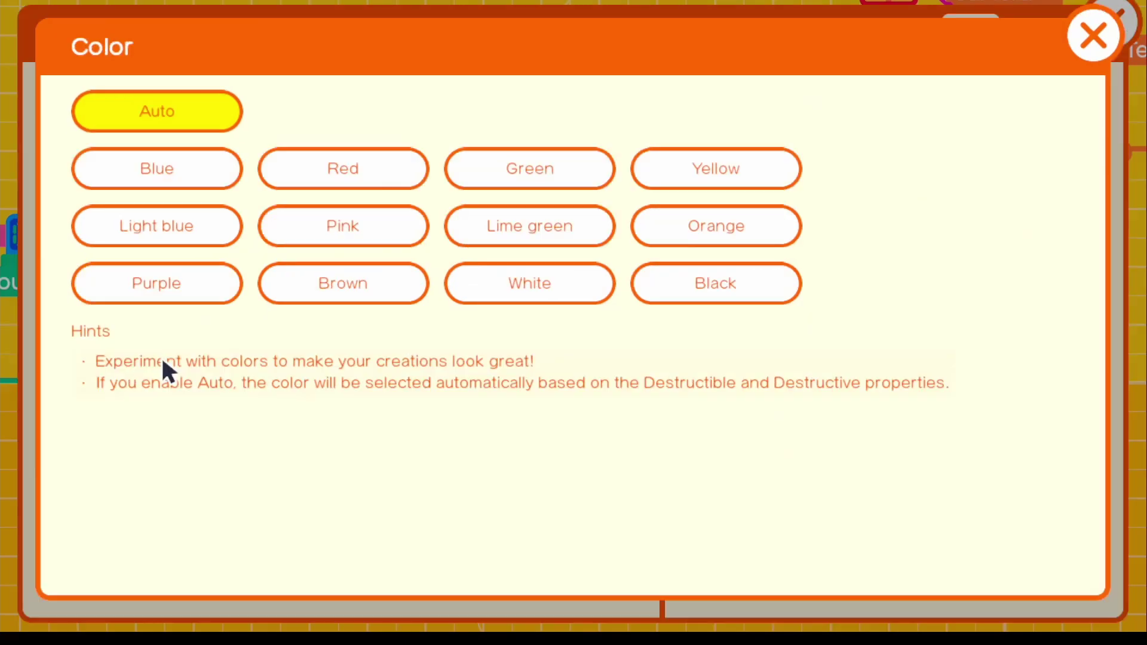
left_click(299, 167)
left_click(1110, 23)
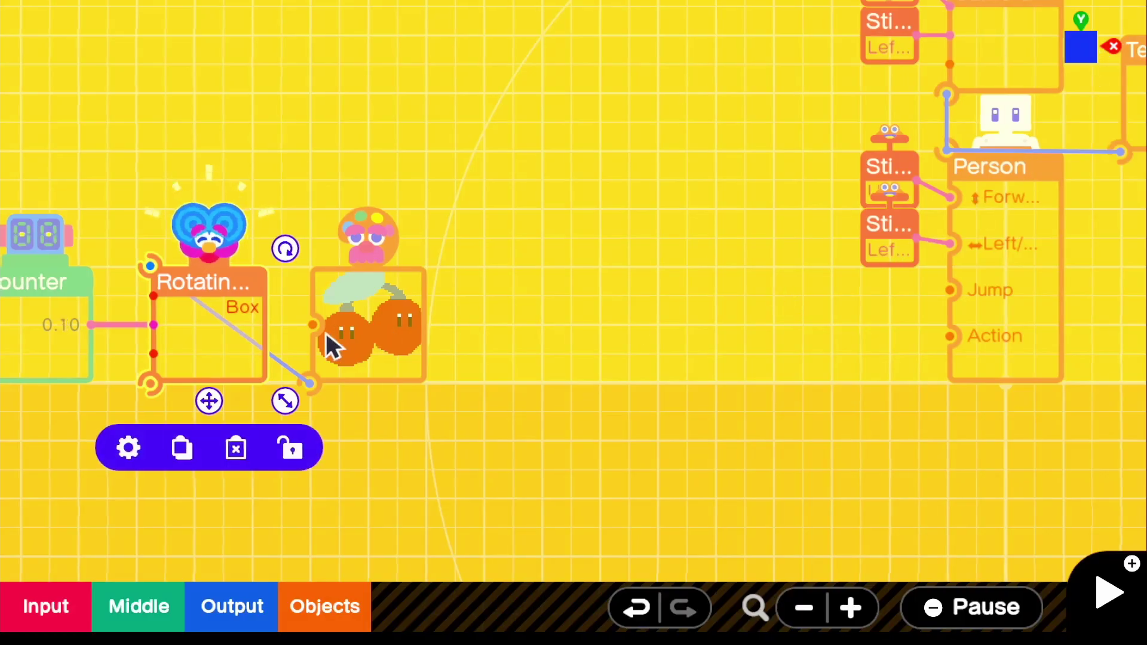
right_click_drag(325, 332, 486, 317)
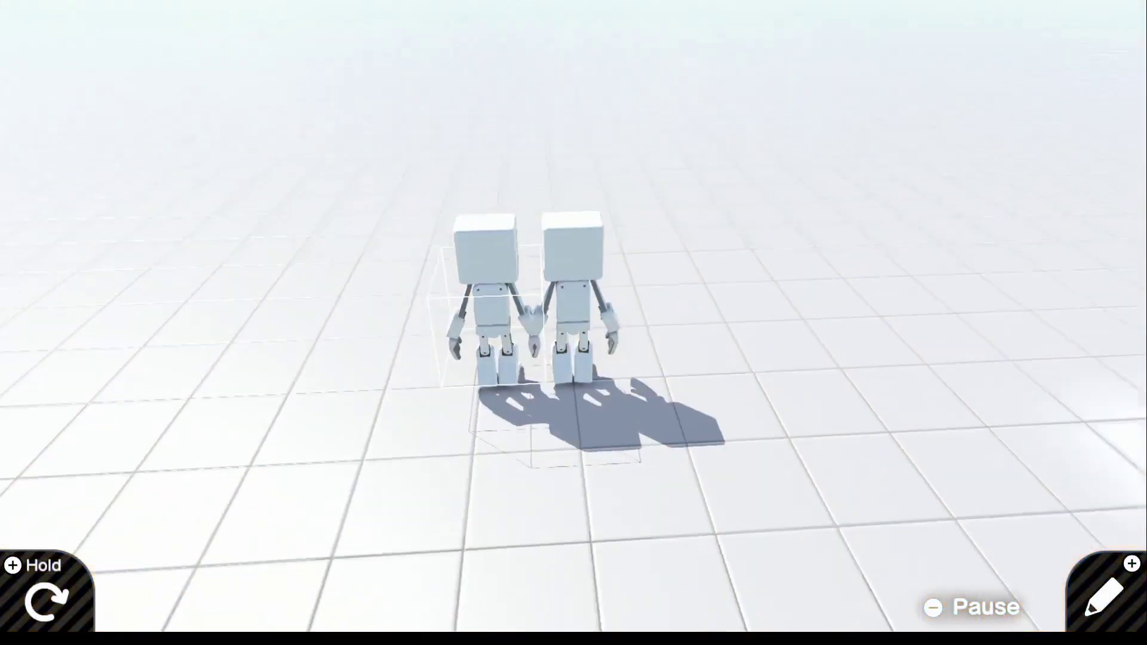